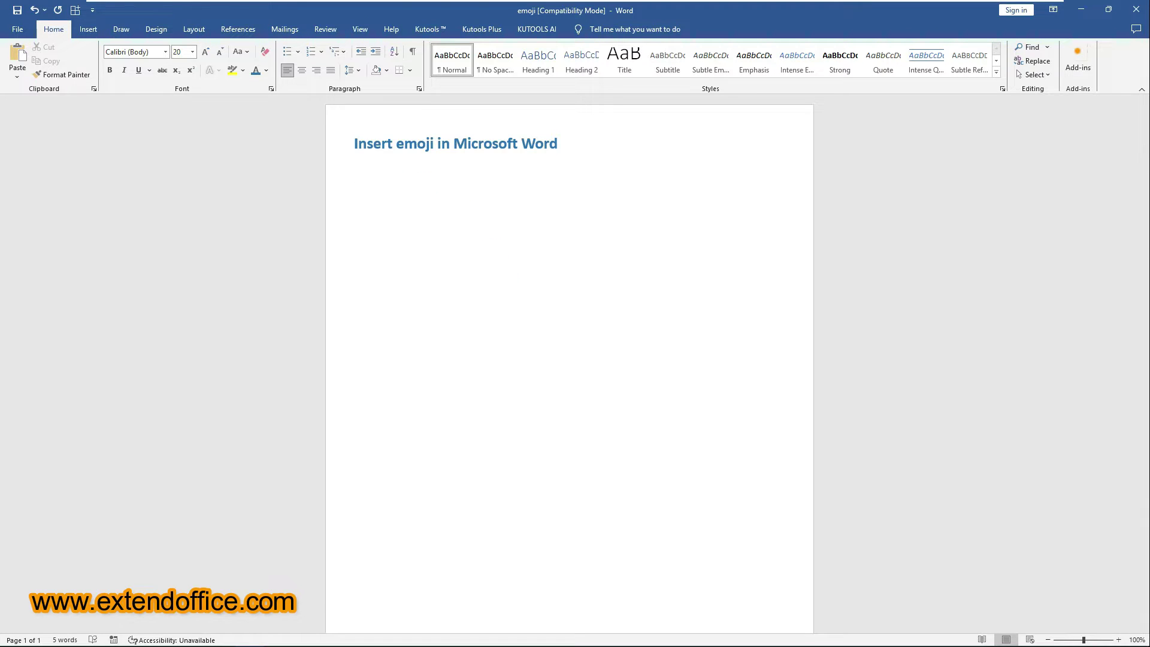
Insert a smiling face and a face-savoring-food emoji under the heading from the emoji panel.
key(super+period)
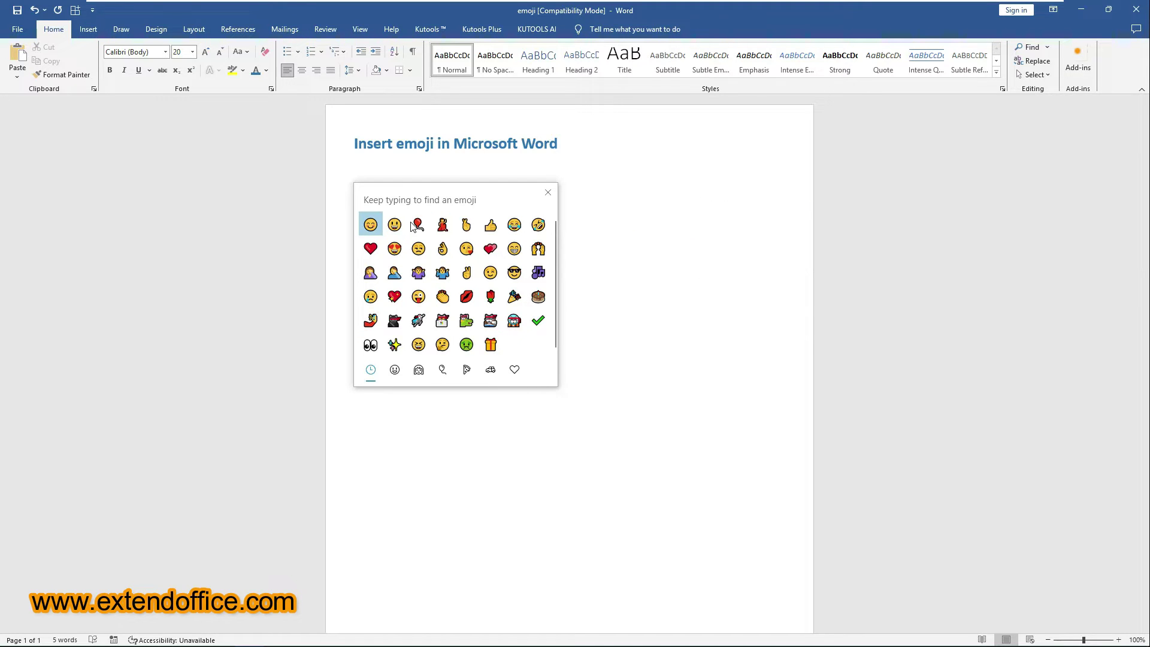
click(395, 369)
click(417, 374)
click(442, 372)
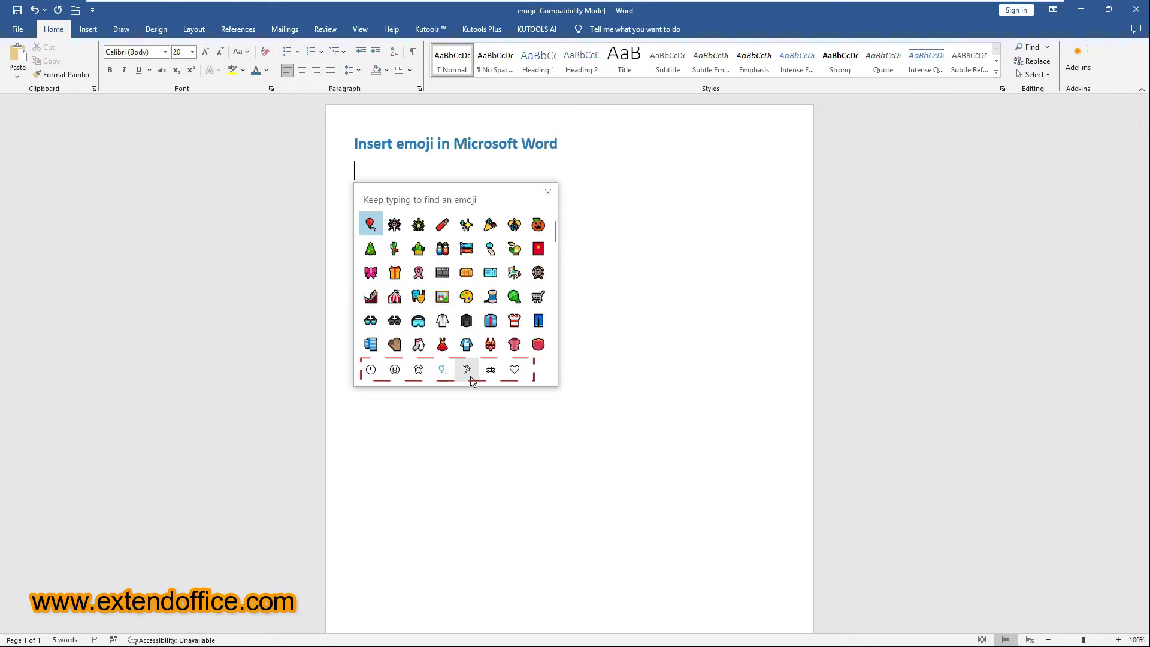
click(469, 376)
click(394, 370)
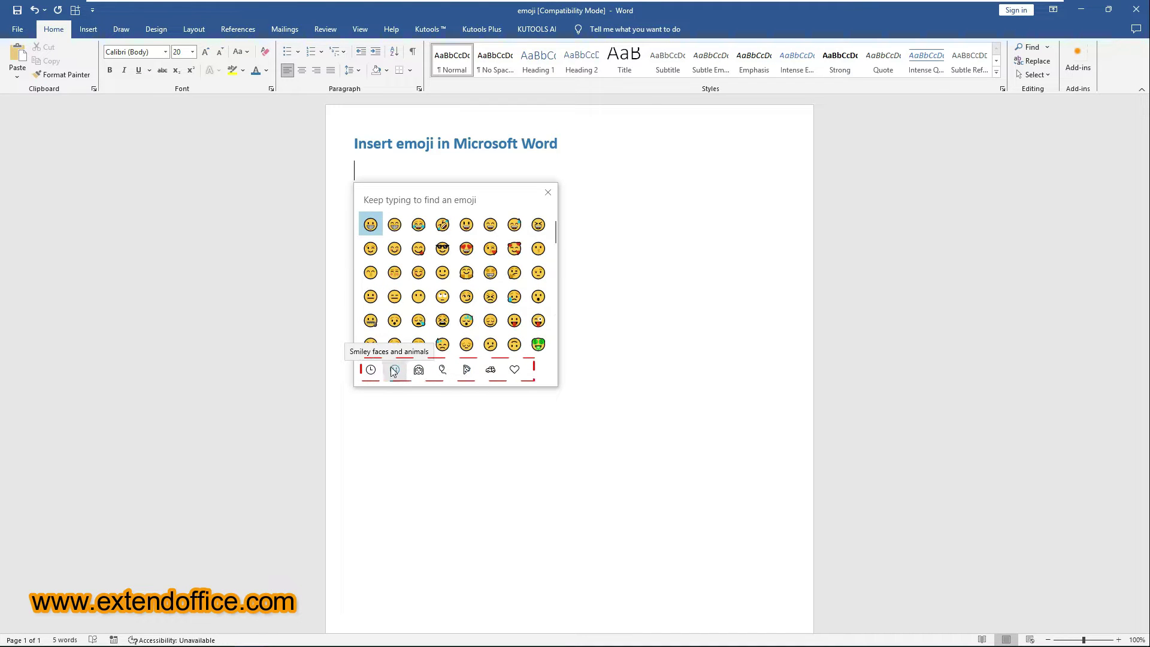
click(418, 273)
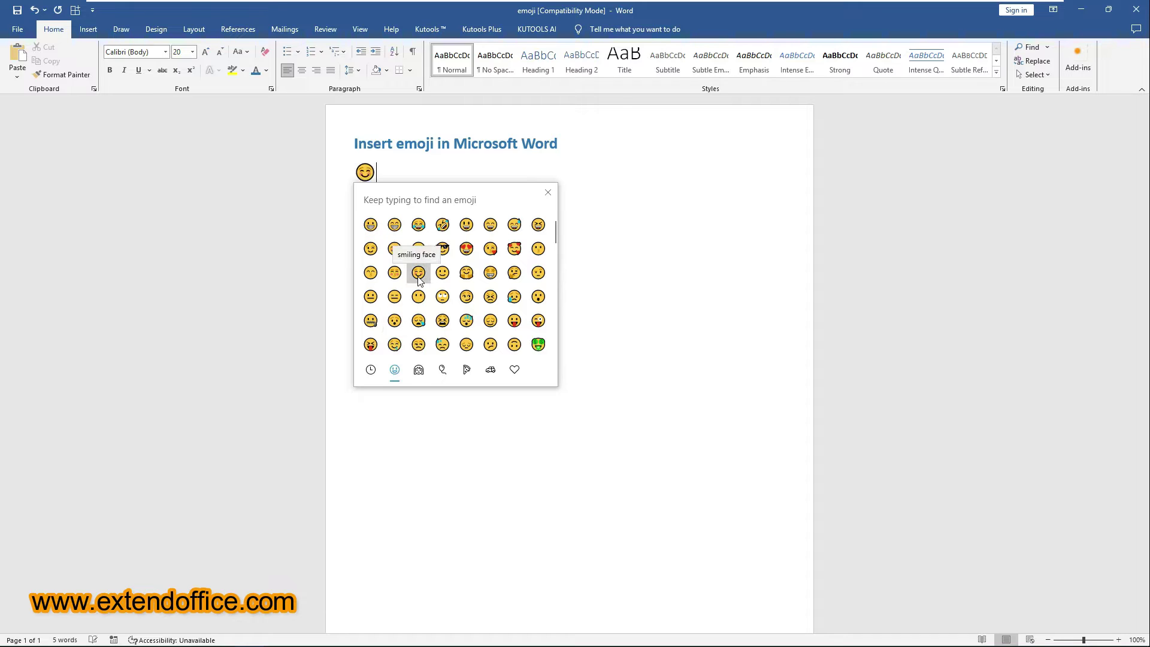
click(466, 296)
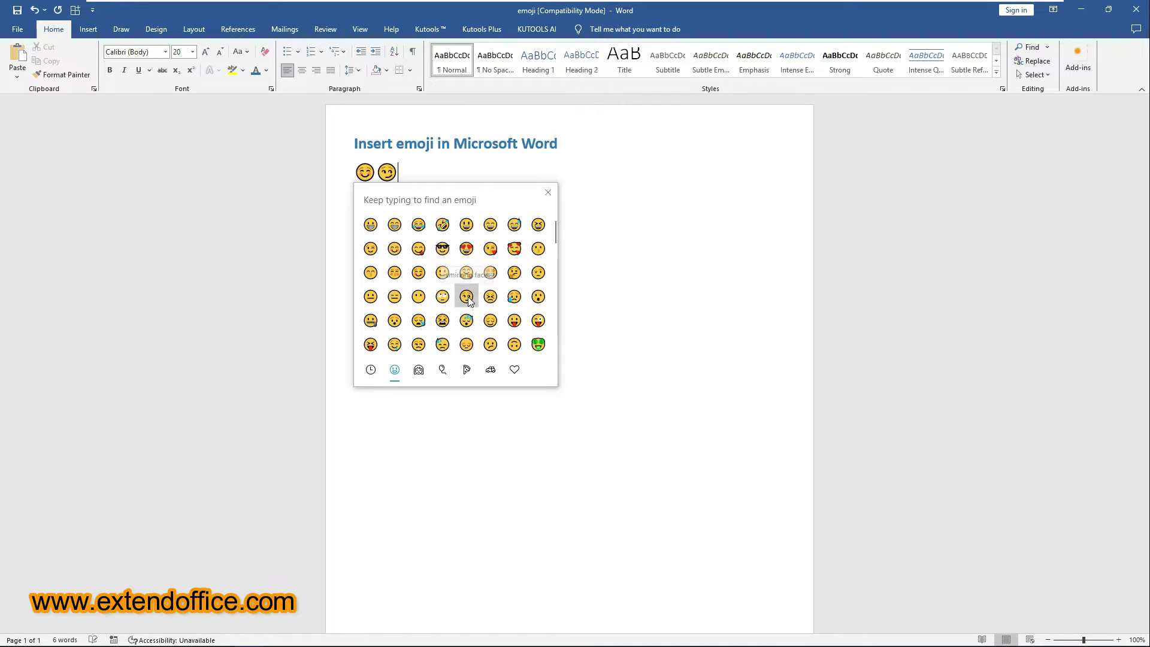
key(Escape)
On a new line, add the dancer, party popper and balloon emojis from a 'Party' search.
key(Return)
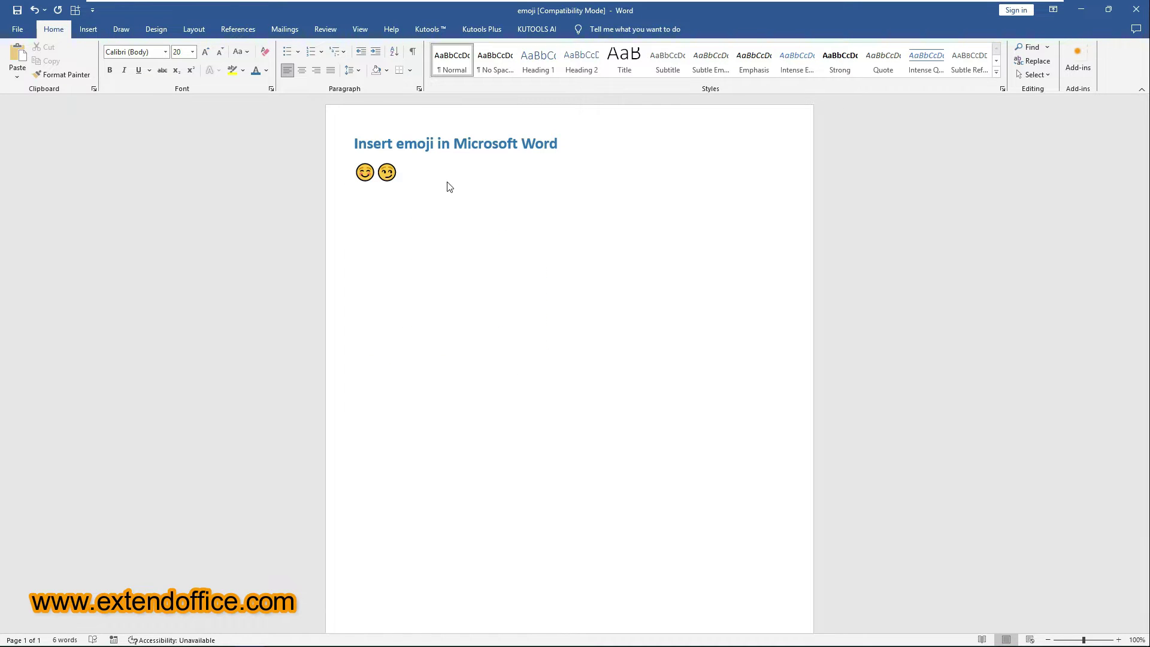
key(super+period)
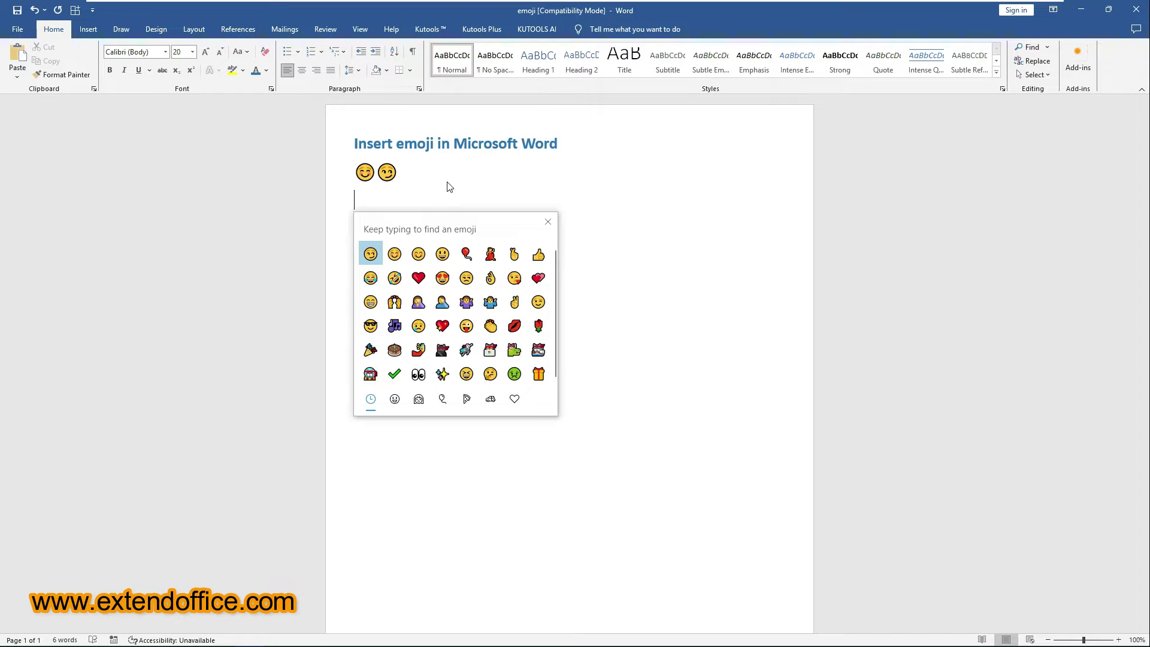
text(Party)
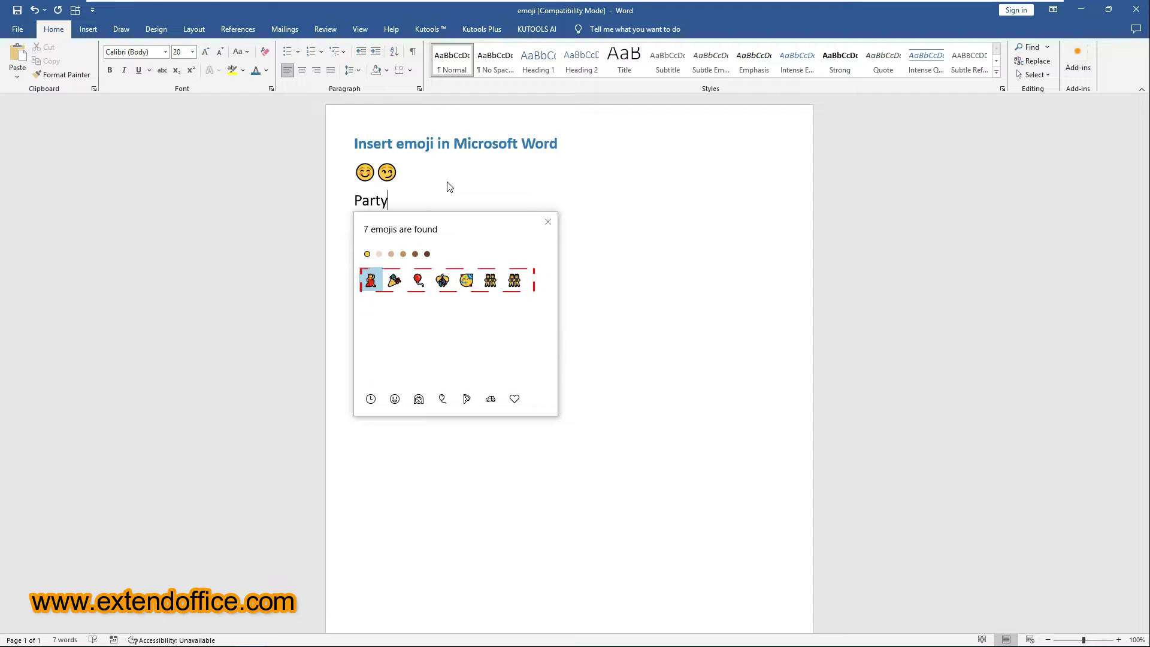
click(371, 280)
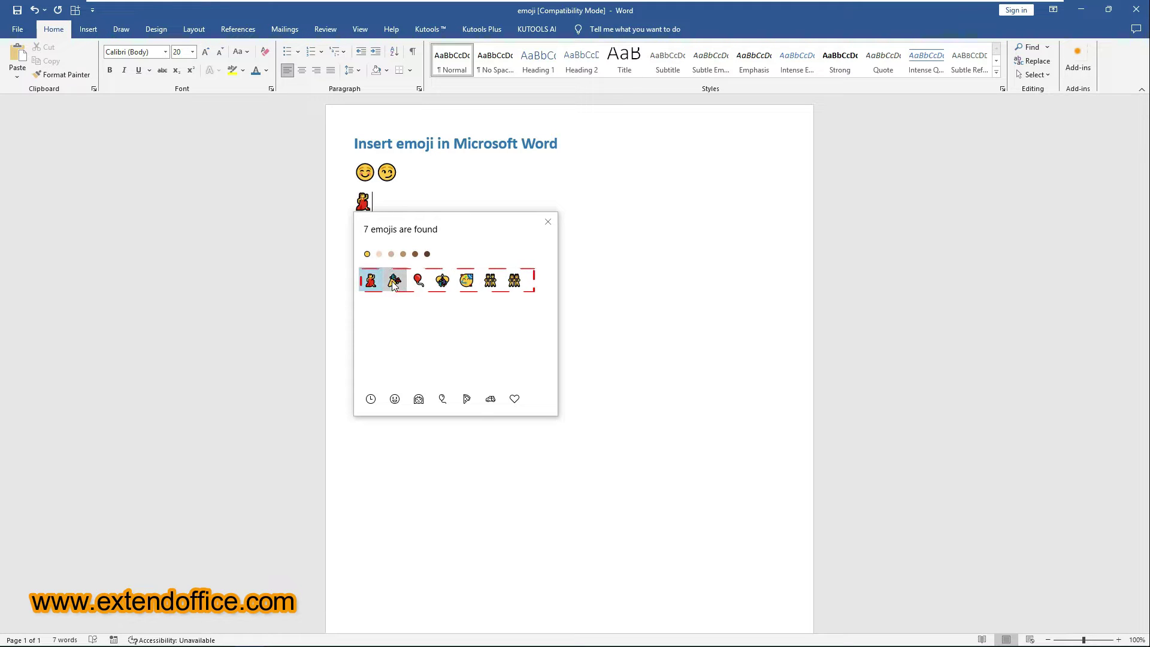
click(393, 281)
click(420, 281)
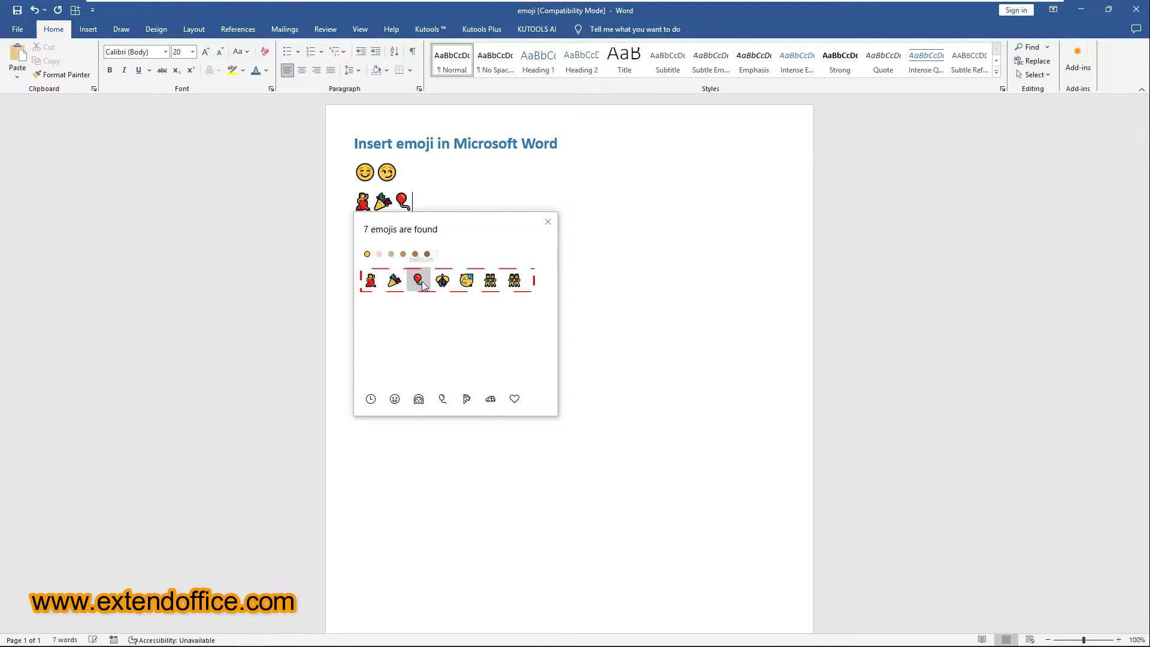
key(Escape)
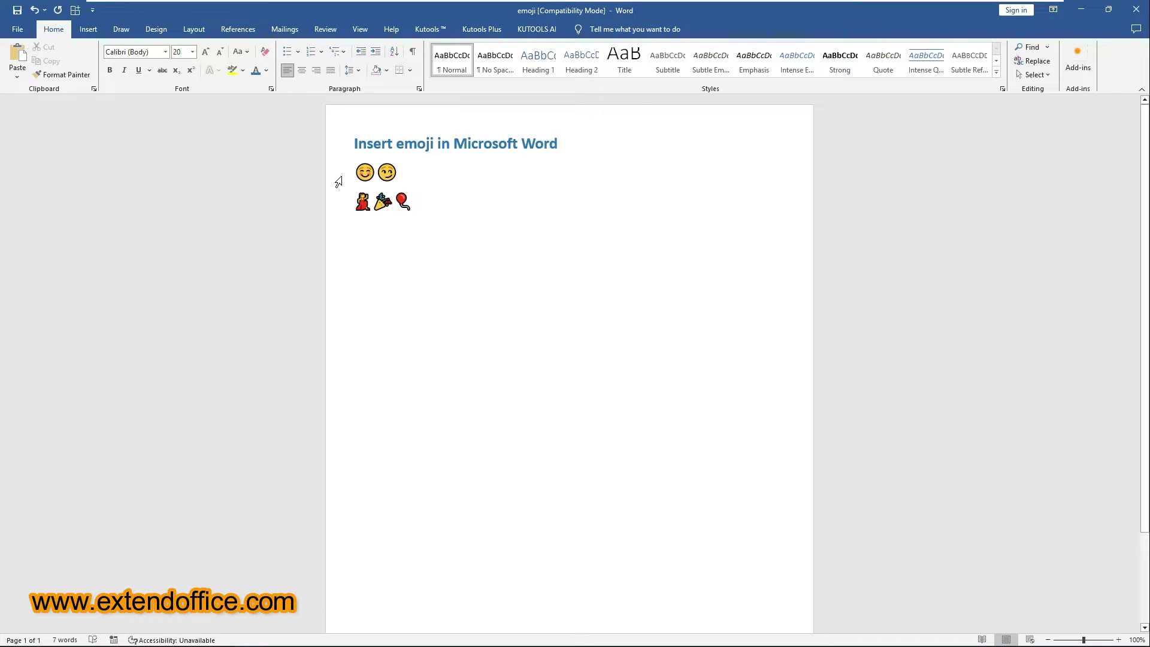
Enlarge the line of two smileys to font size 48.
click(338, 182)
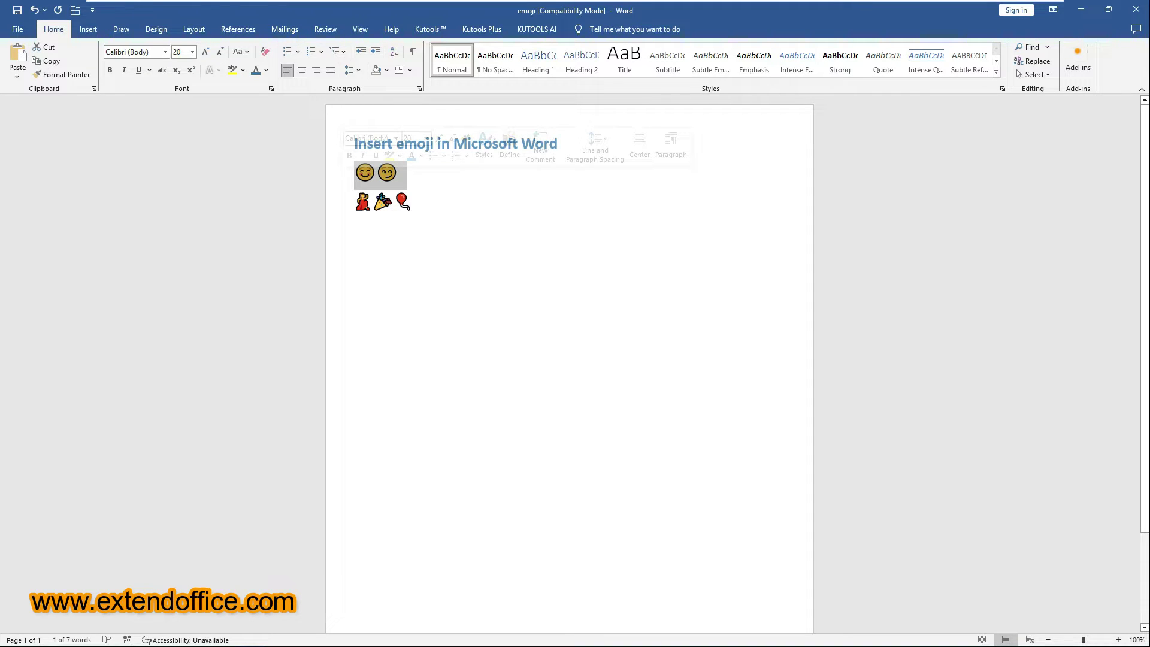
click(192, 52)
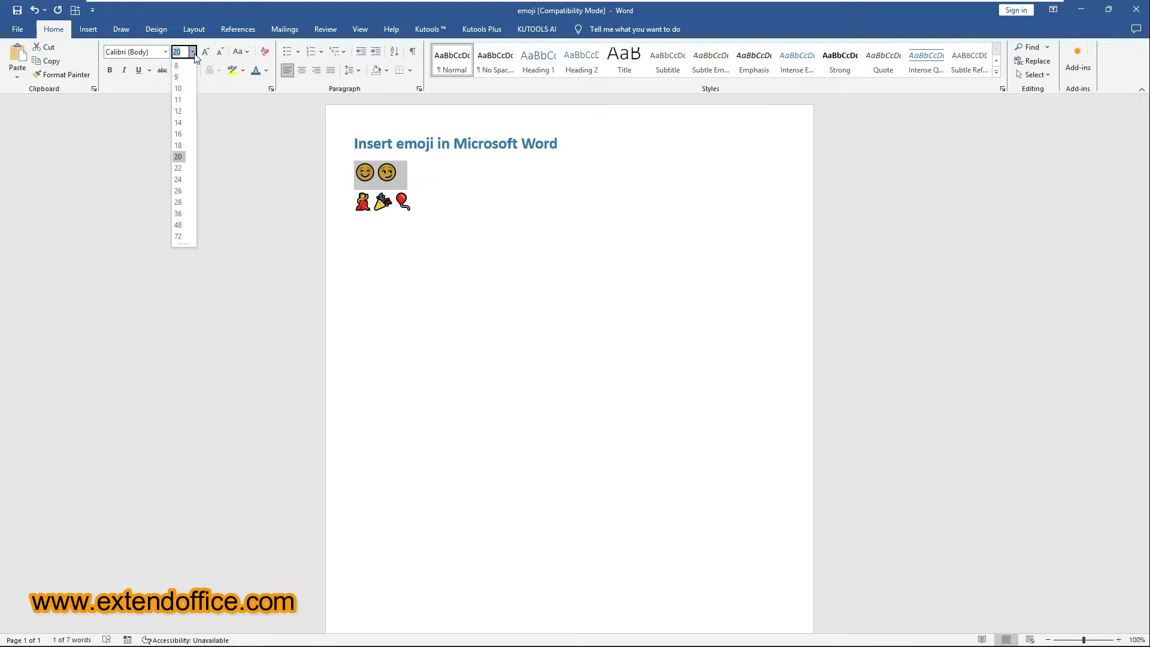
click(180, 224)
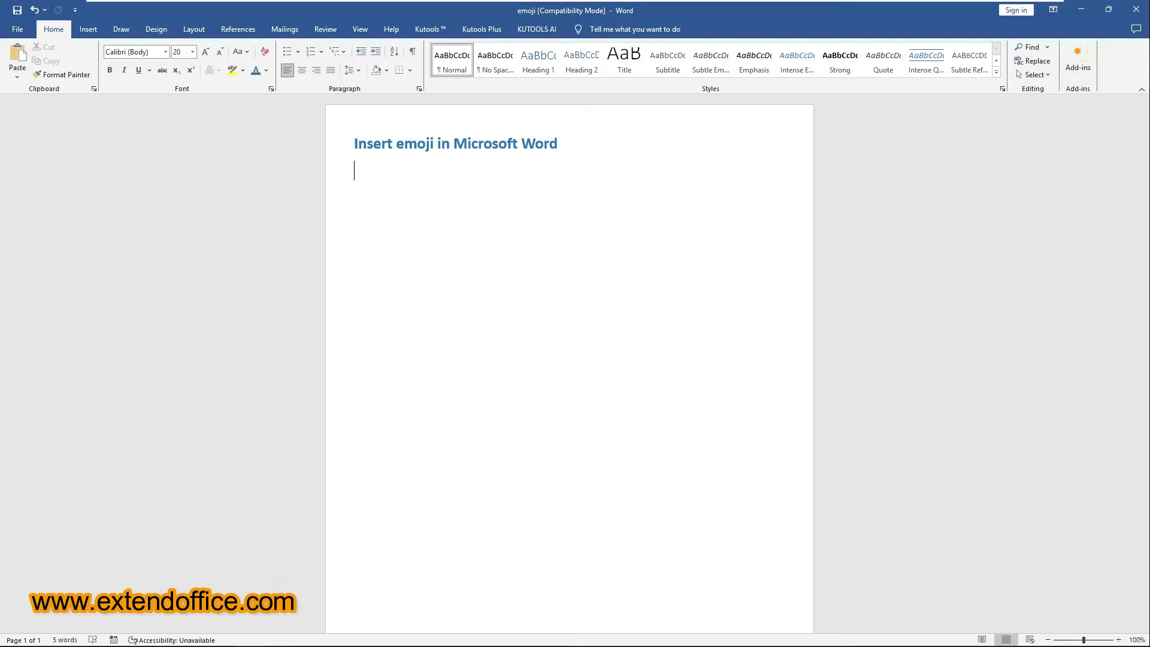
Add Get Add-ins from Commands Not in the Ribbon to the Quick Access Toolbar via More Commands.
click(99, 33)
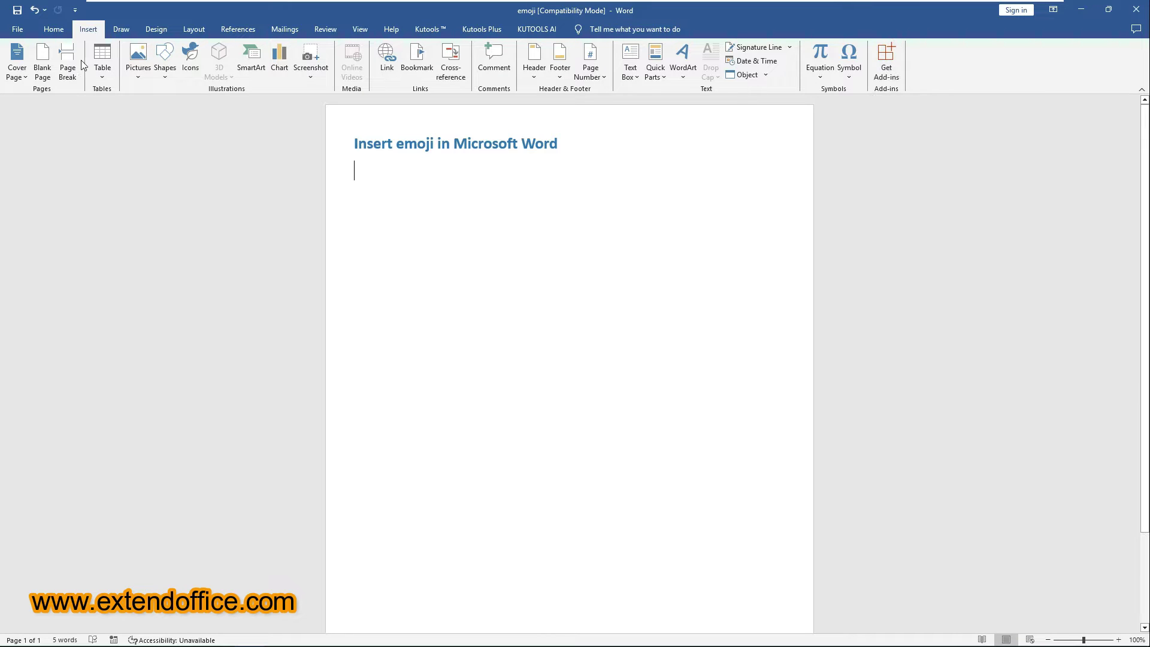
click(76, 12)
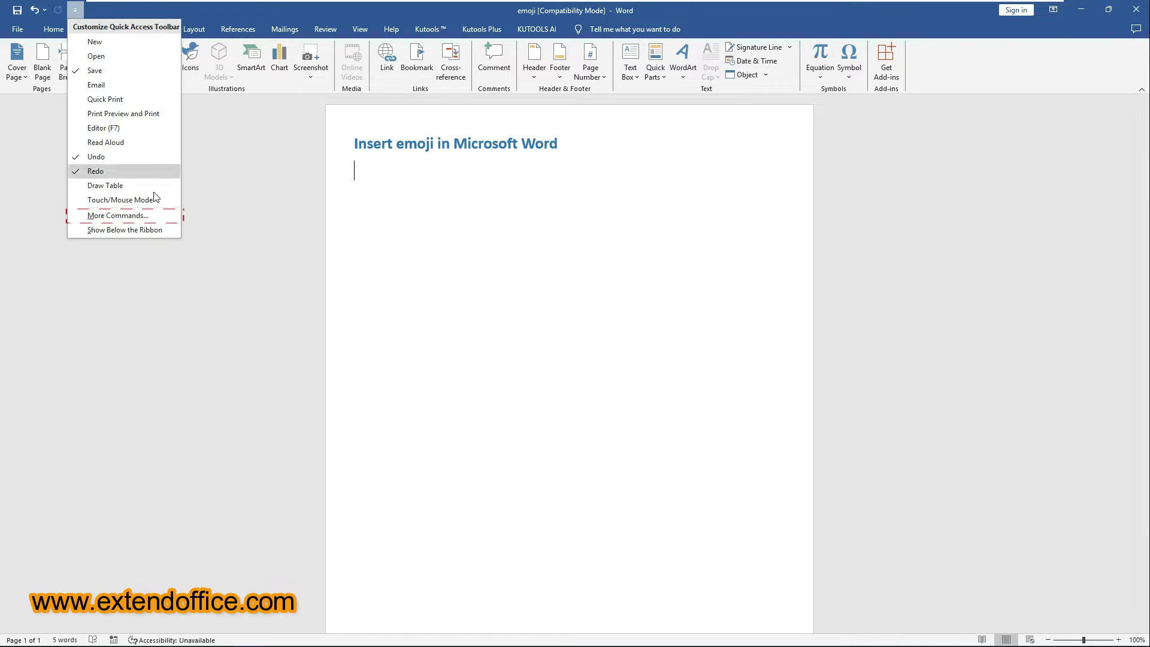
click(142, 217)
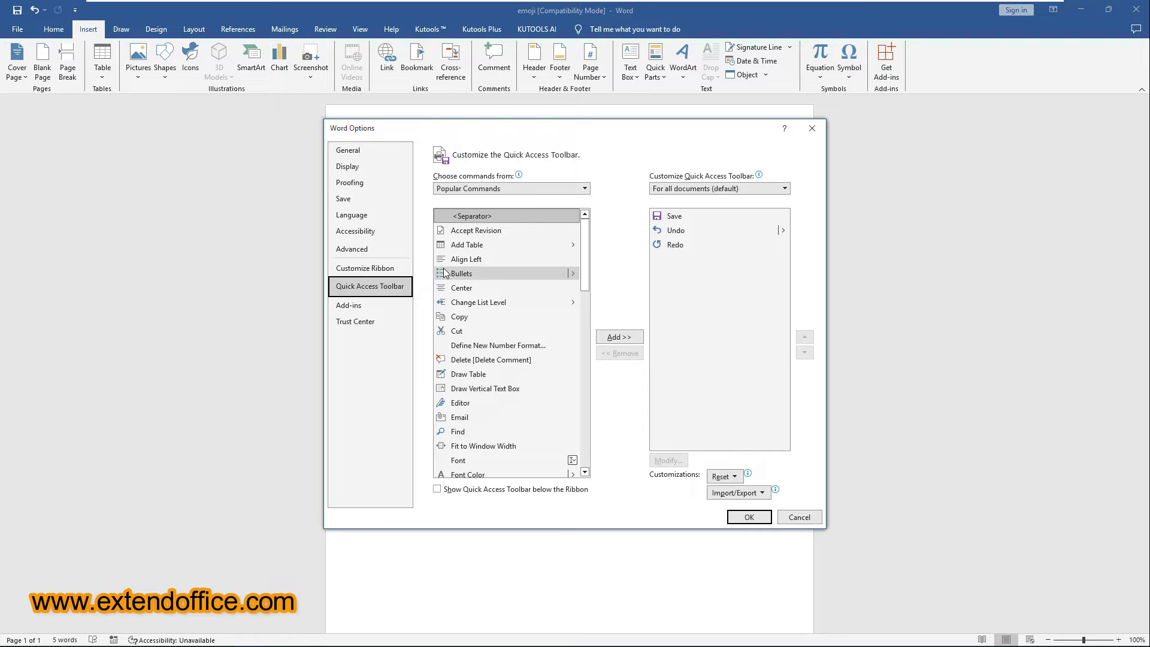
click(543, 190)
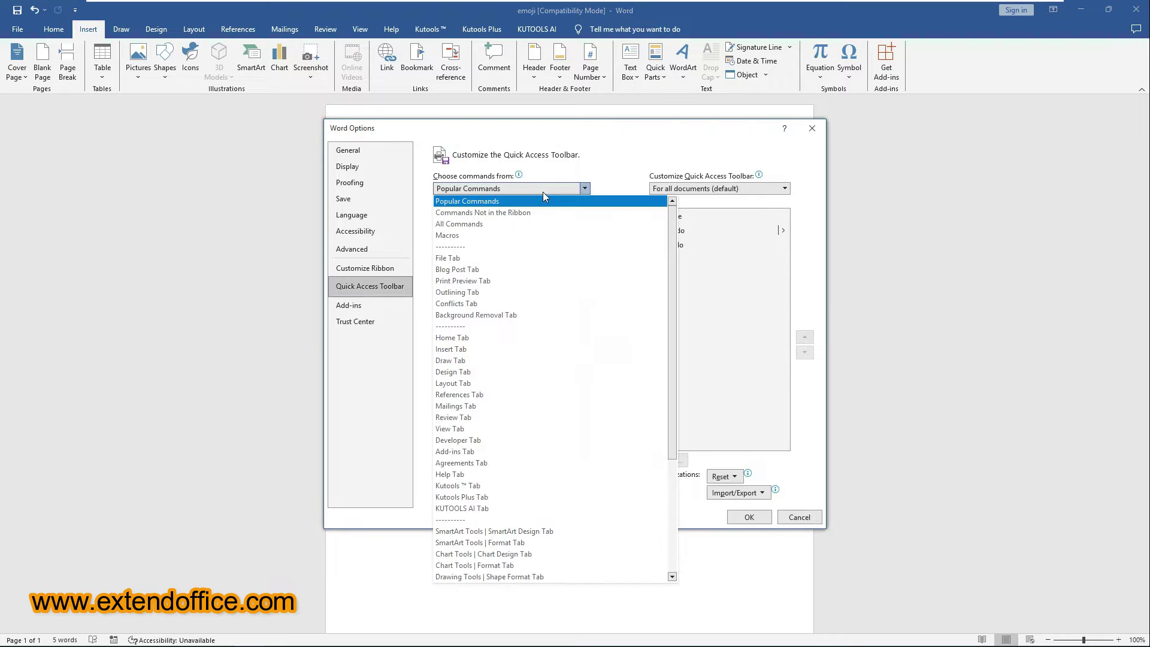
click(479, 201)
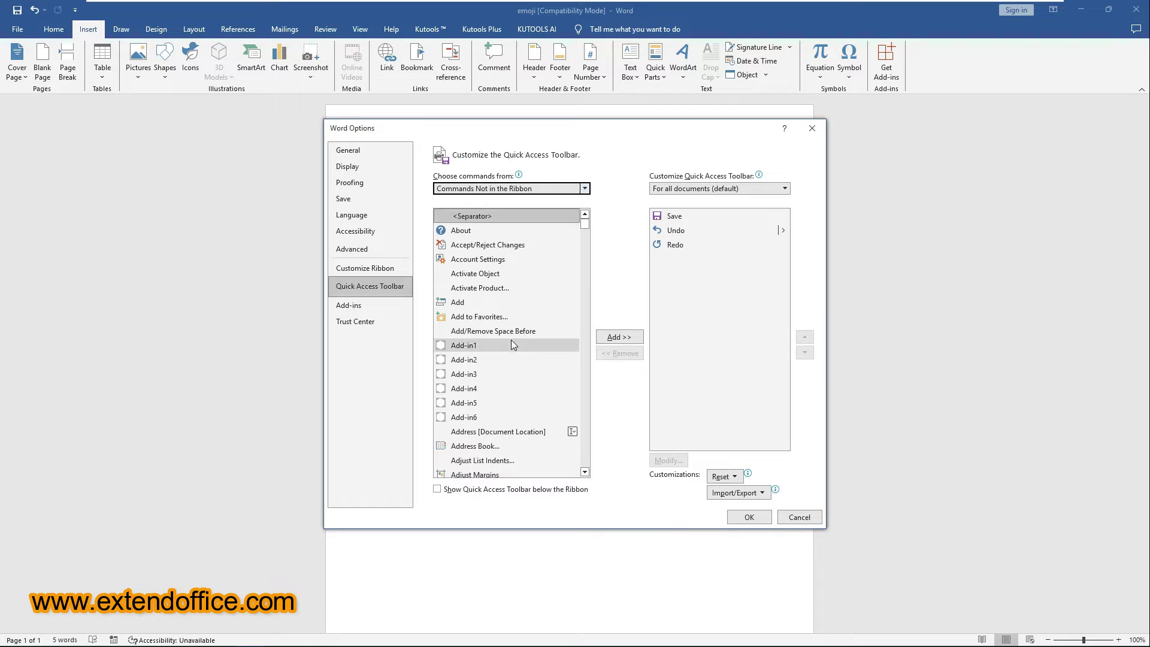
key(g)
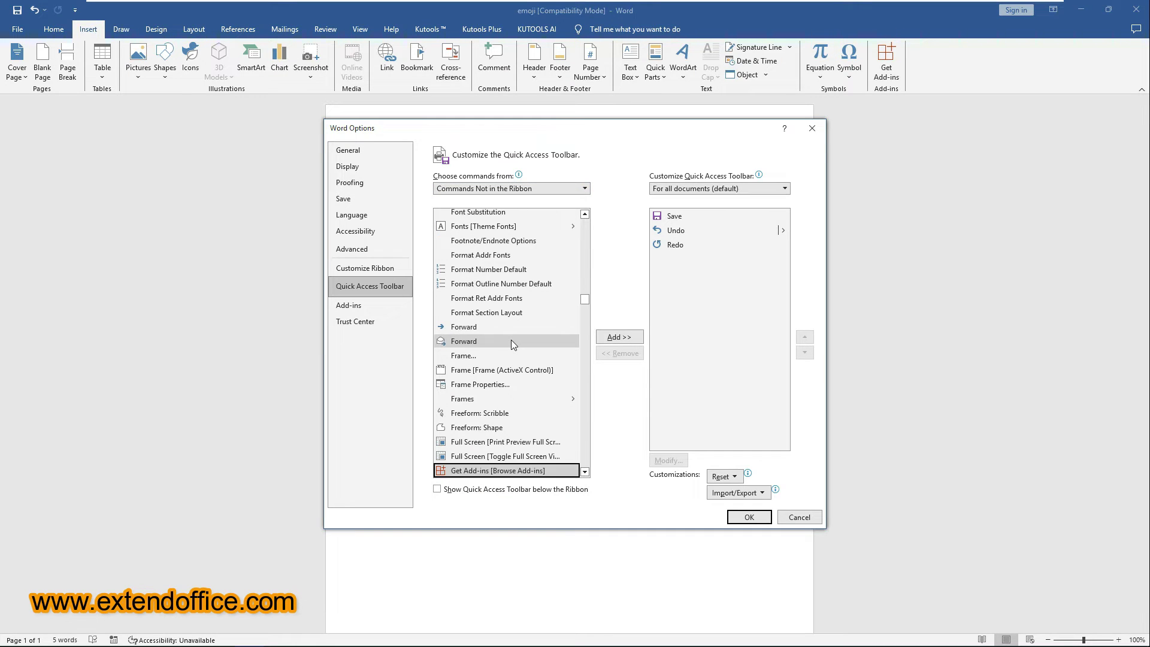
scroll(512, 339, down, 1)
scroll(511, 341, down, 2)
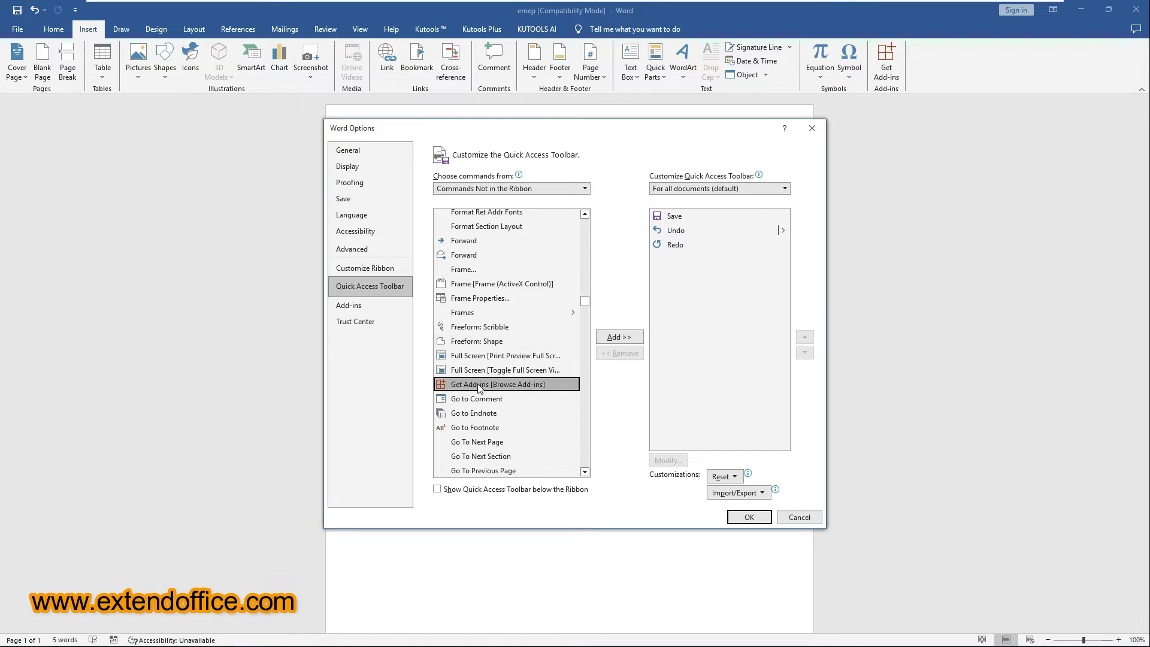
click(609, 339)
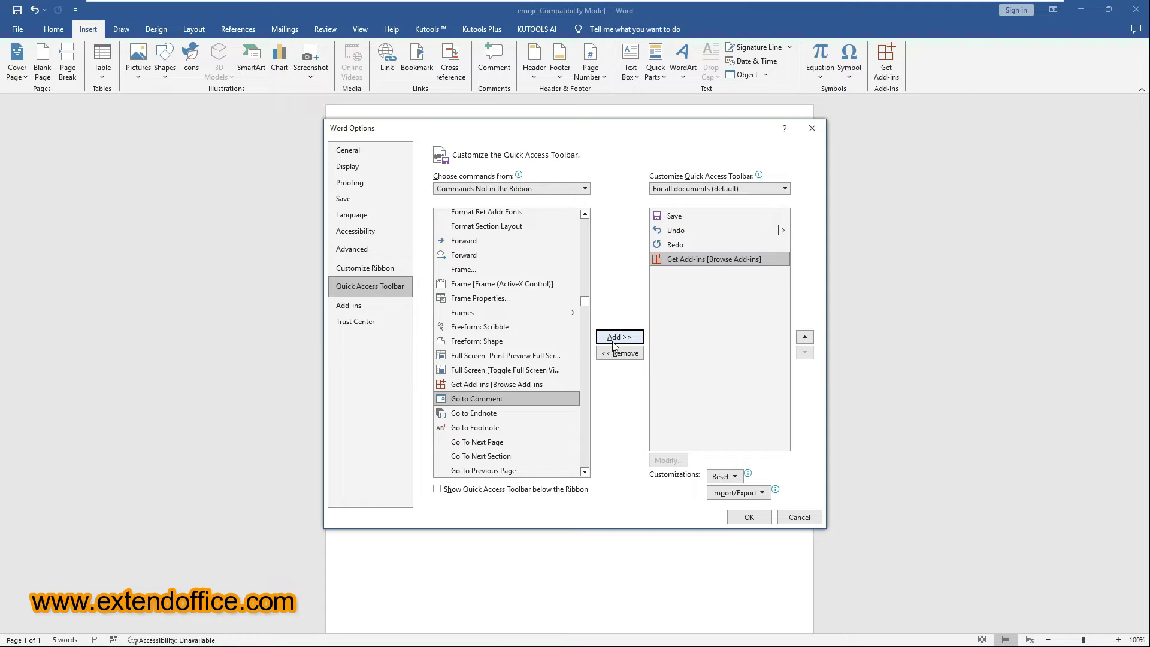
click(743, 518)
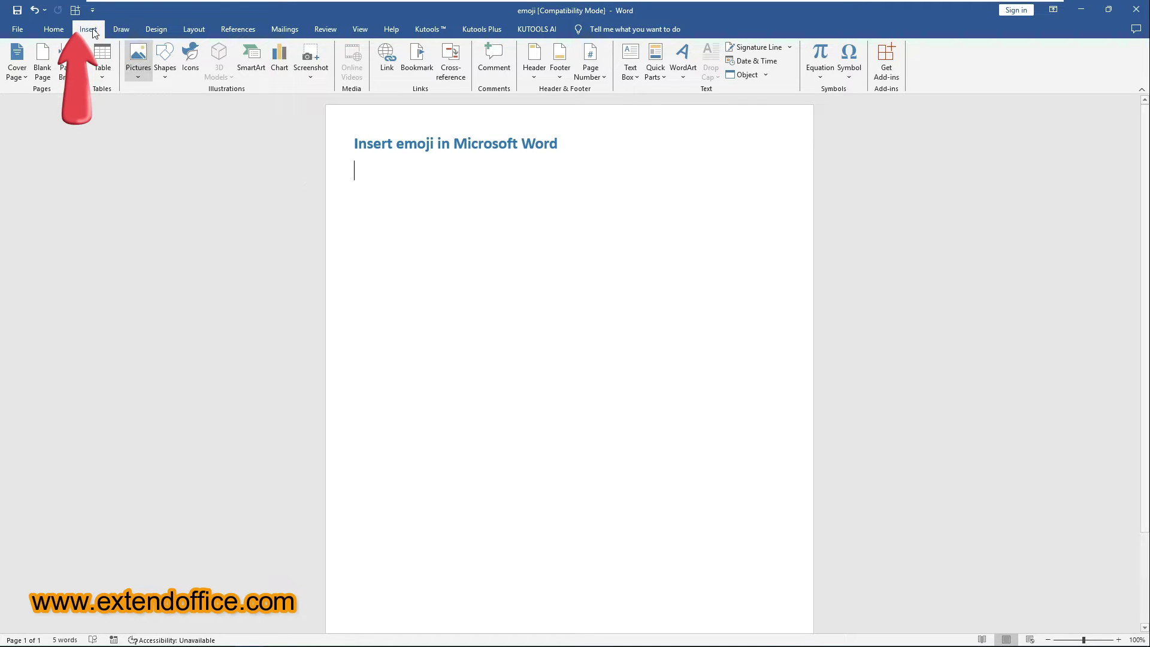
Search the Office Add-ins store for 'emoji' and install the Emoji Keyboard add-in.
click(75, 11)
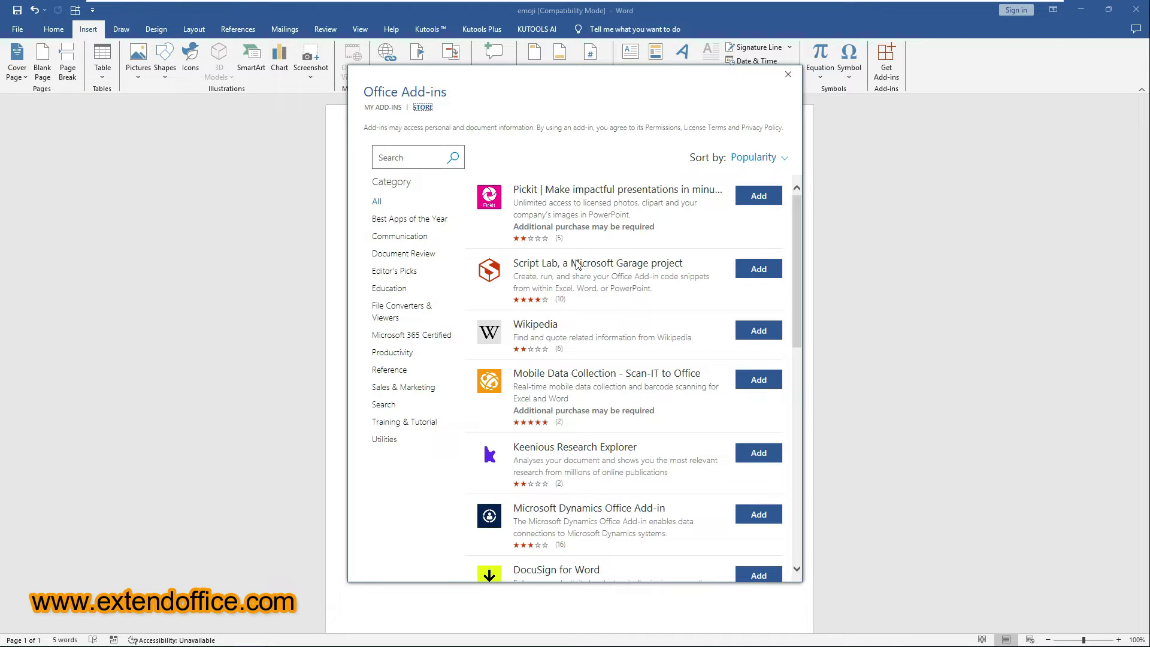
click(406, 157)
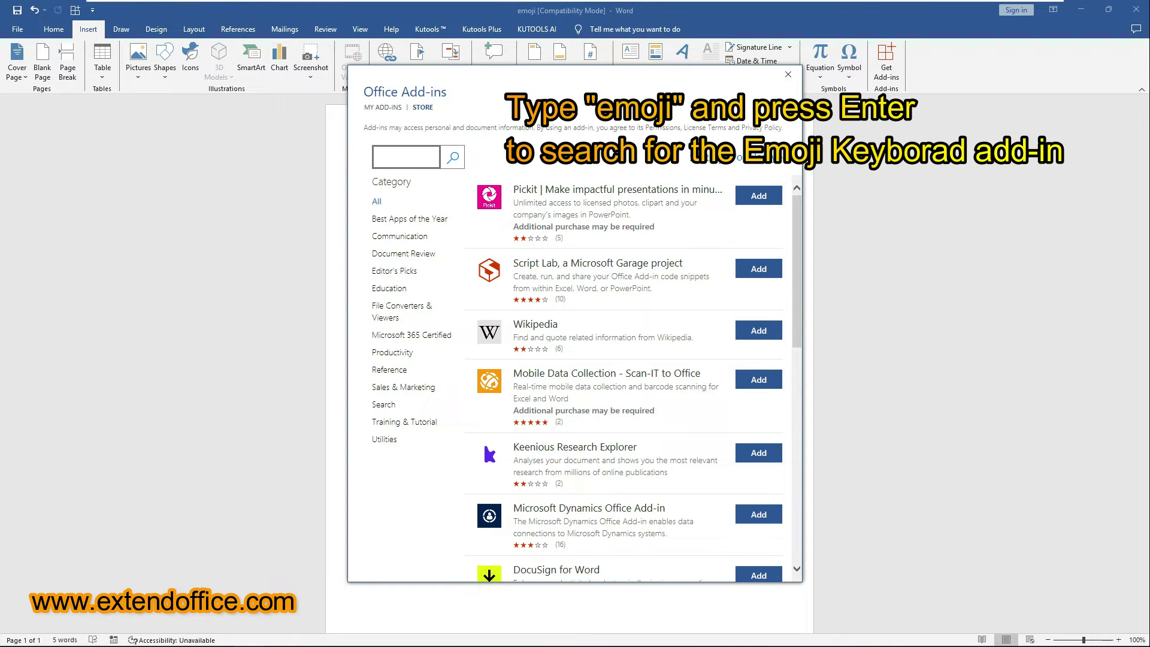
text(emoji)
key(Return)
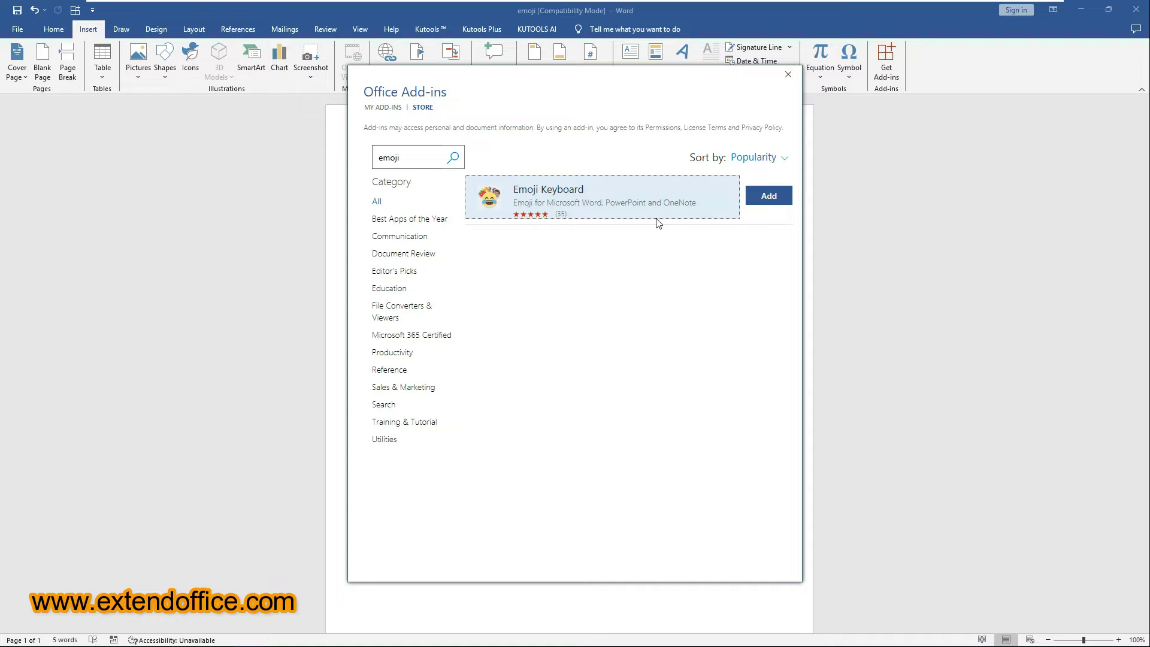
click(758, 197)
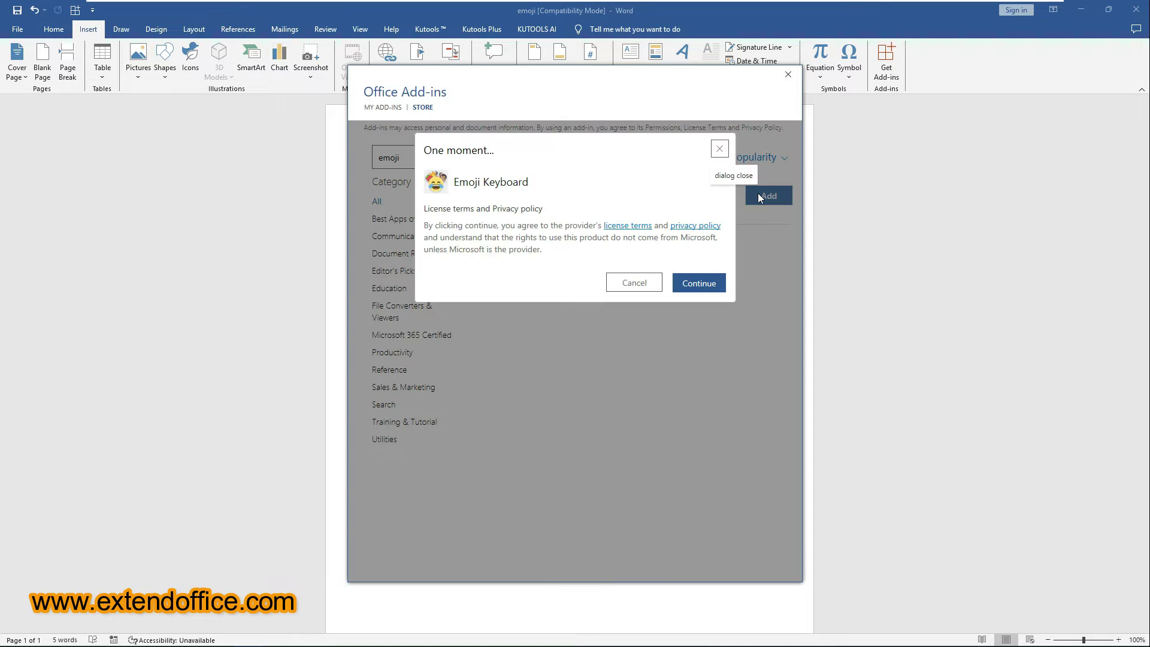
click(699, 285)
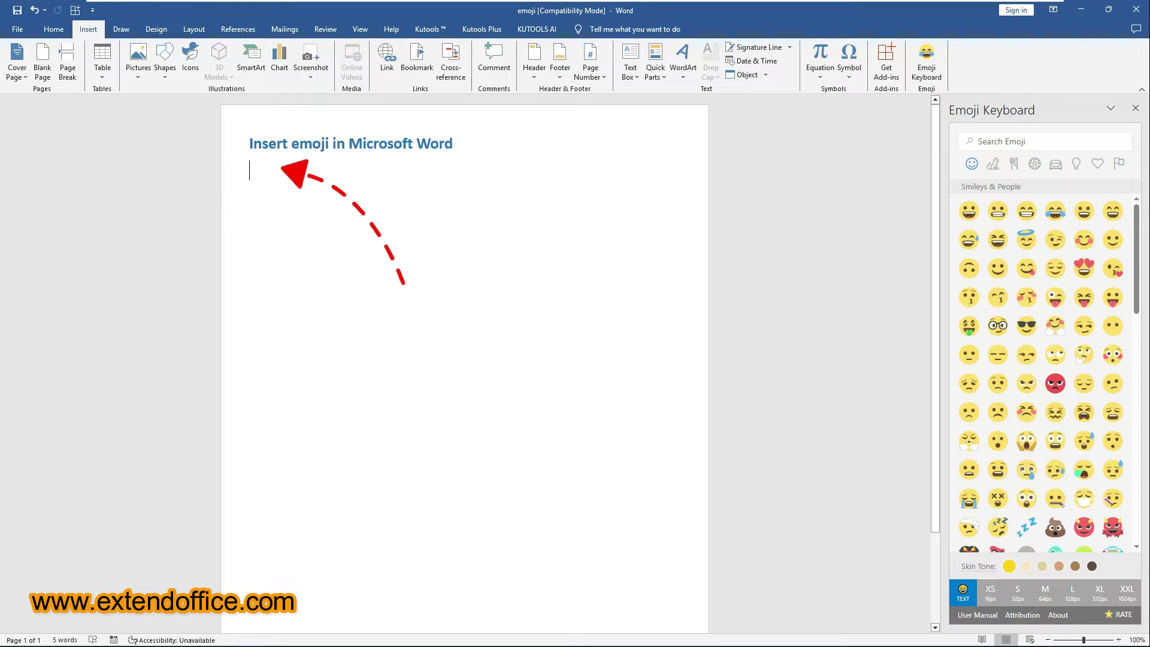
Set the Emoji Keyboard insert size to medium 64px and insert a smiley picture under the title.
click(1044, 592)
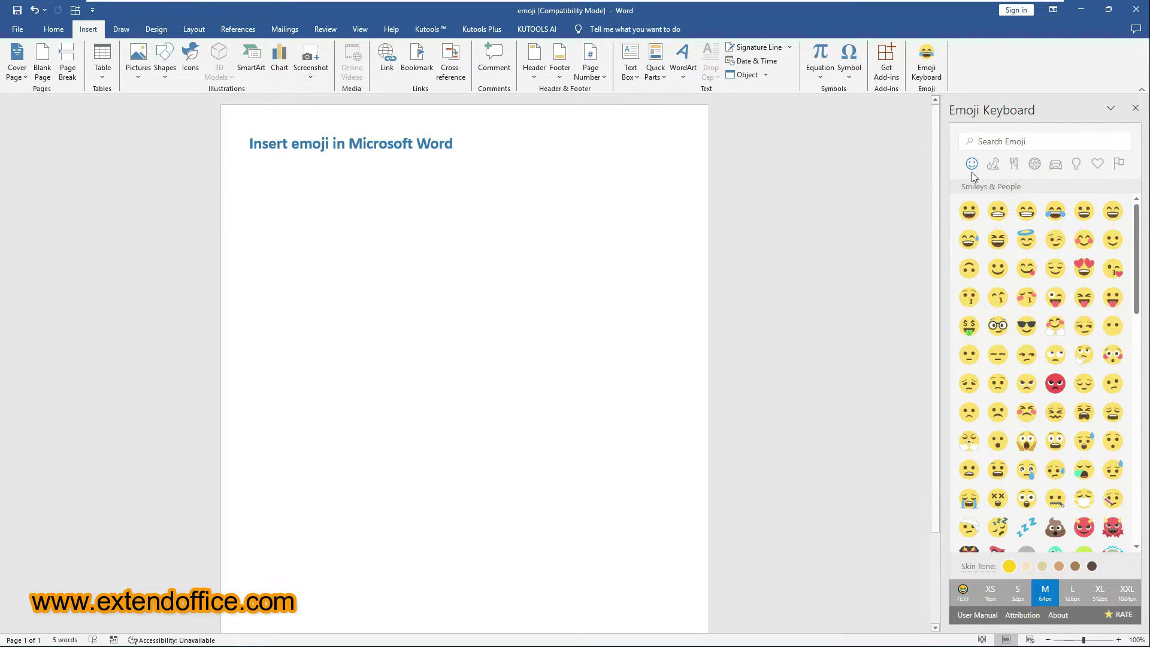
click(992, 168)
click(1013, 165)
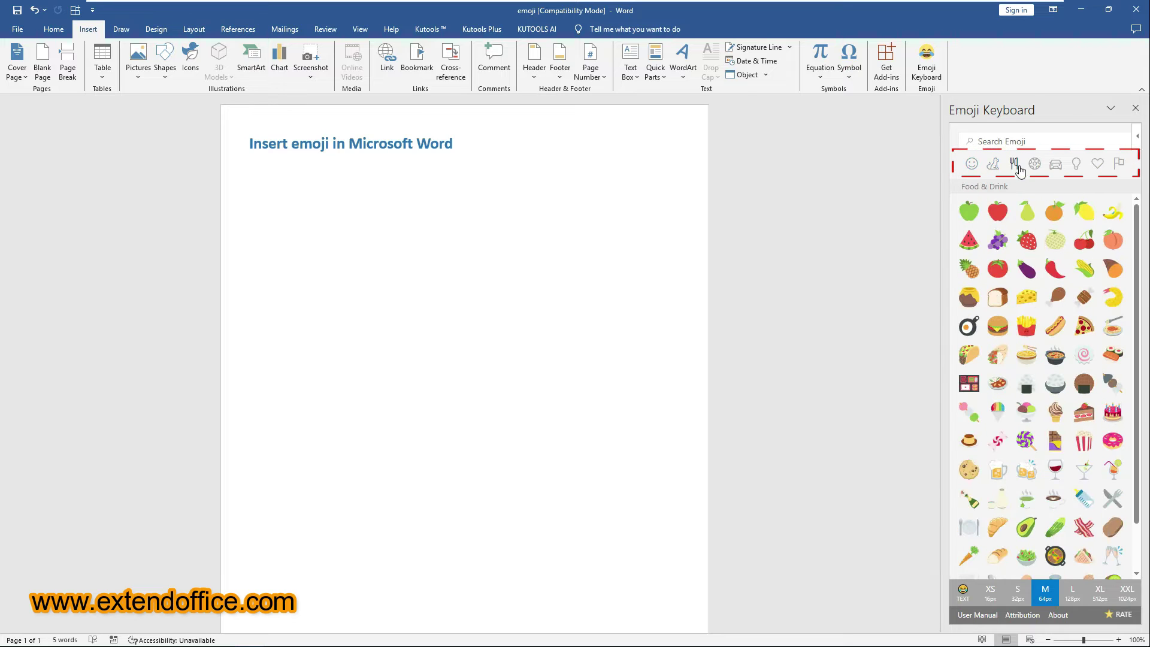
click(1056, 166)
click(971, 166)
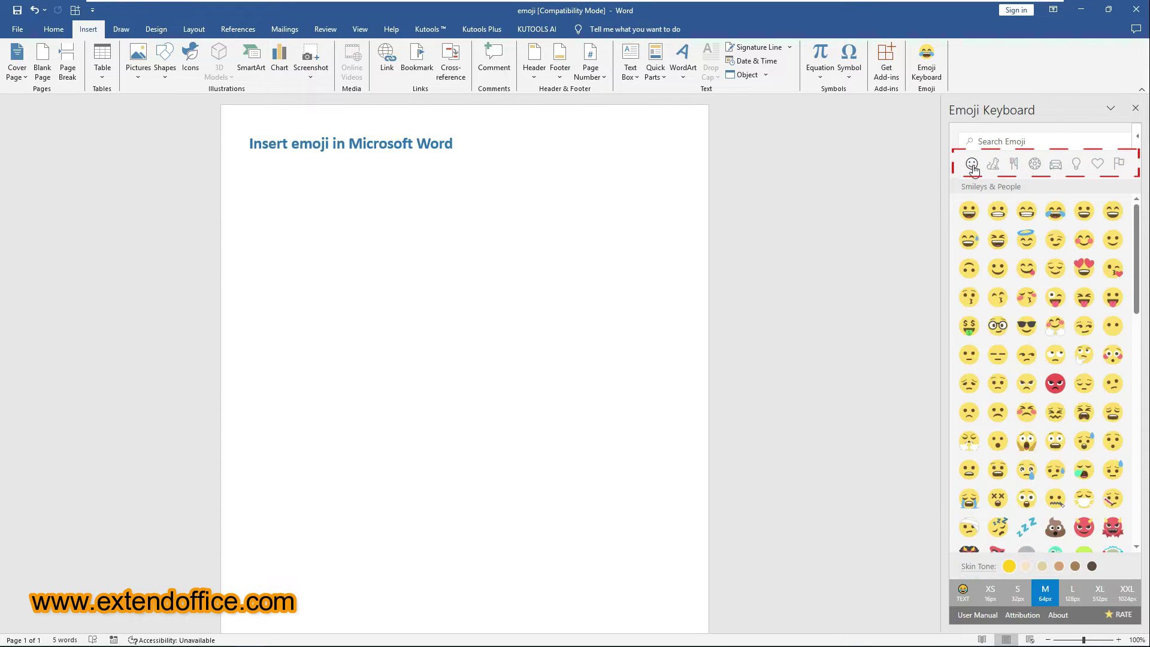
click(999, 272)
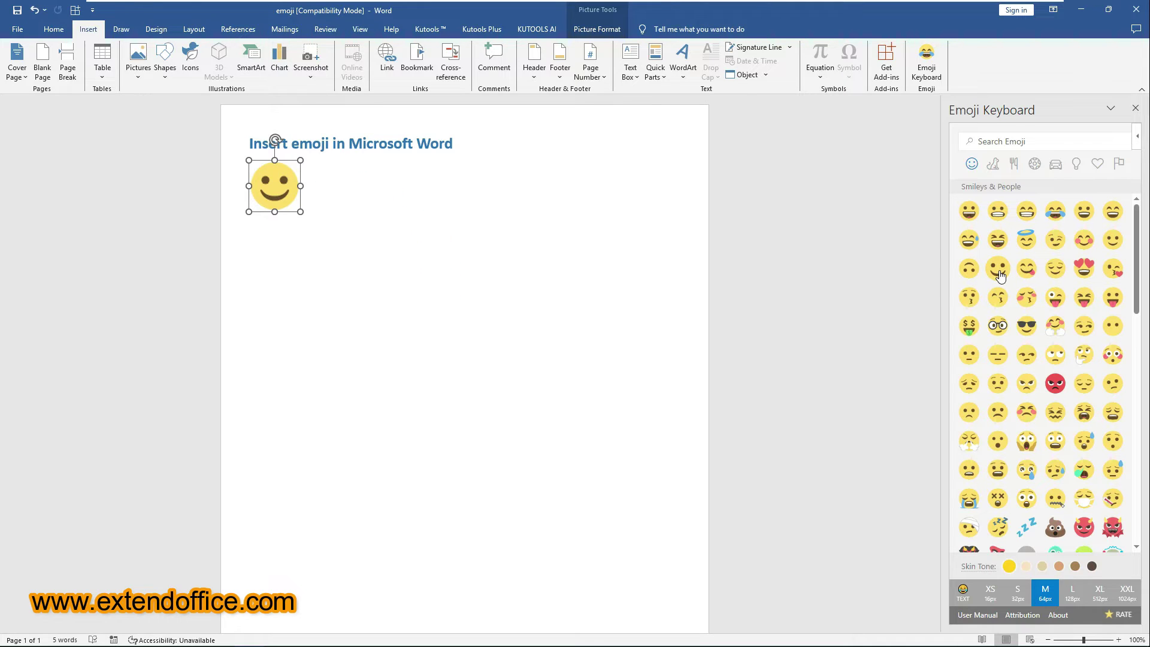
Replace it with the loudly crying emoji from a 'sad' search, then reset the insert size to text.
click(1006, 142)
text(sad)
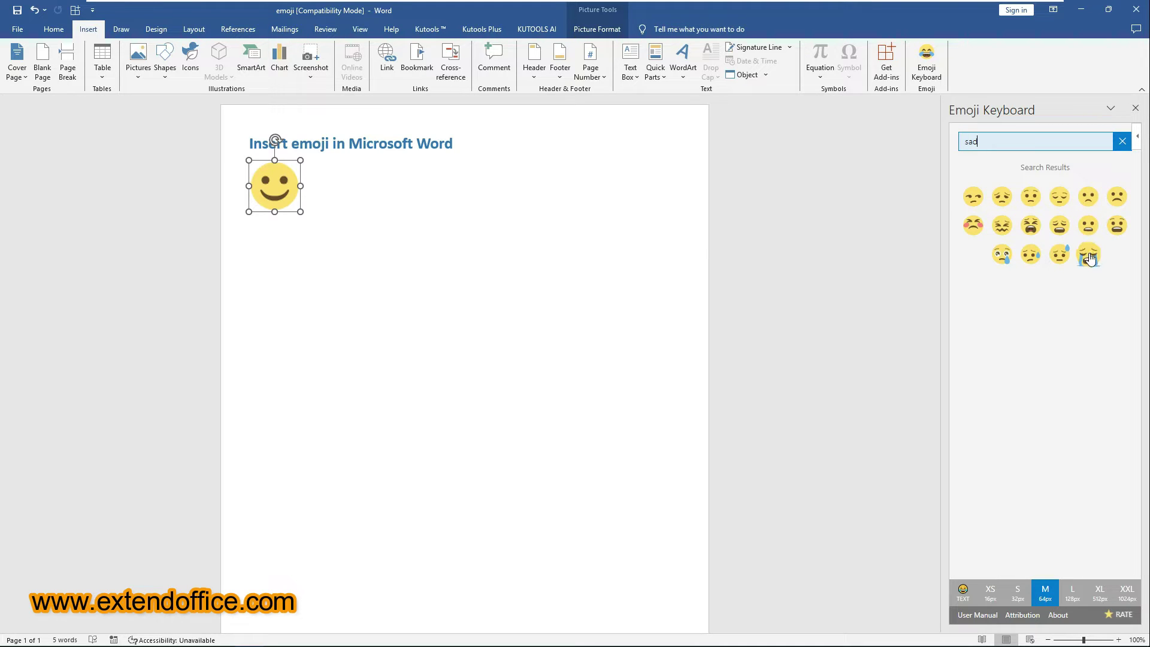
click(1089, 257)
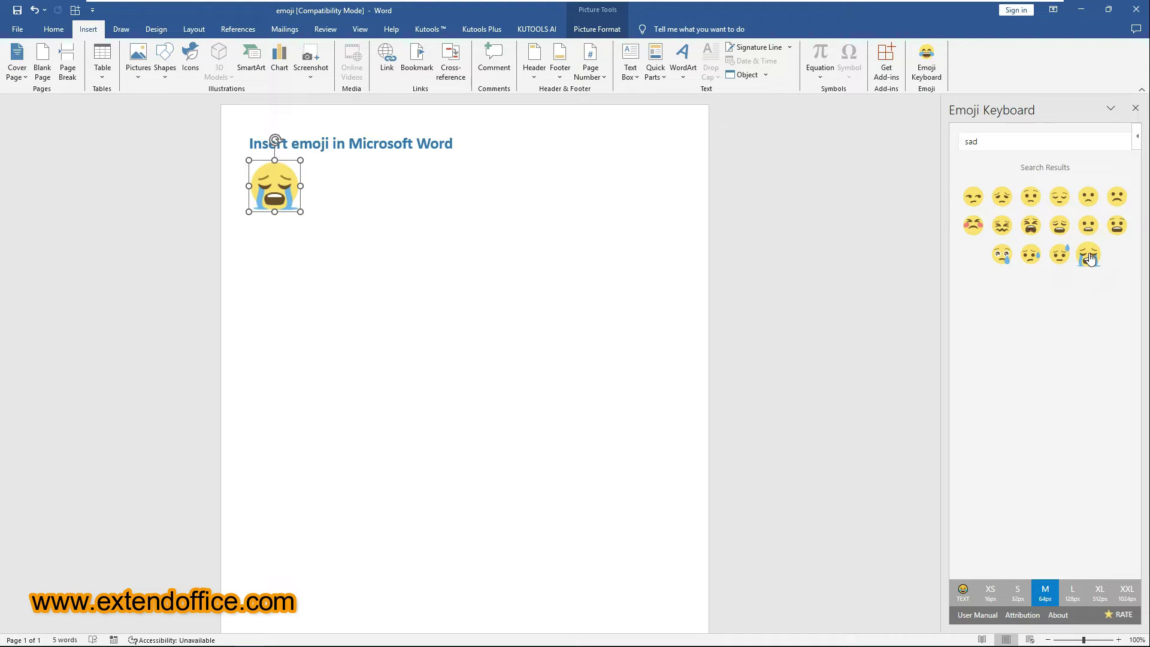
click(1121, 142)
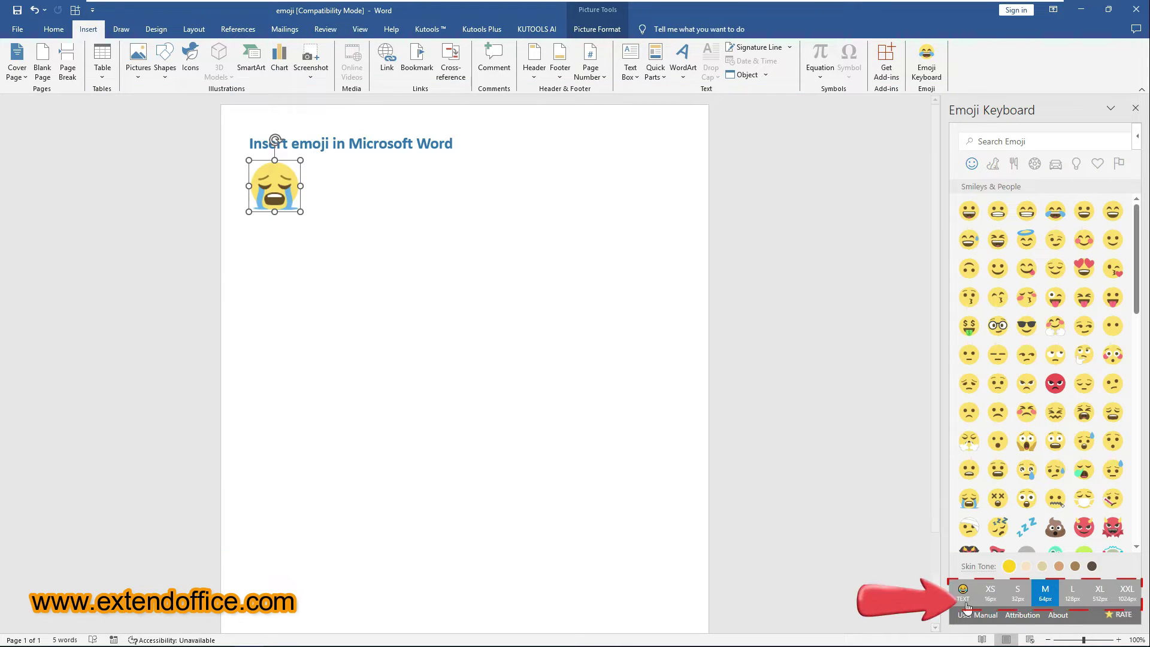
click(962, 602)
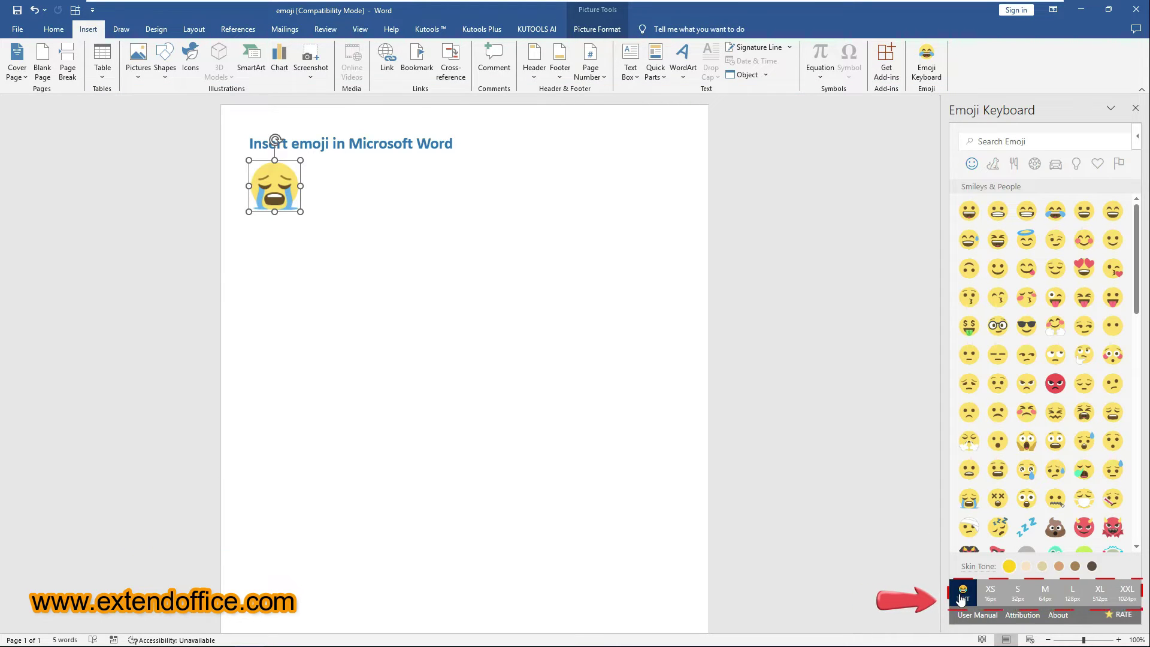
Insert a small text-size emoji below the crying emoji and start a new line.
click(990, 599)
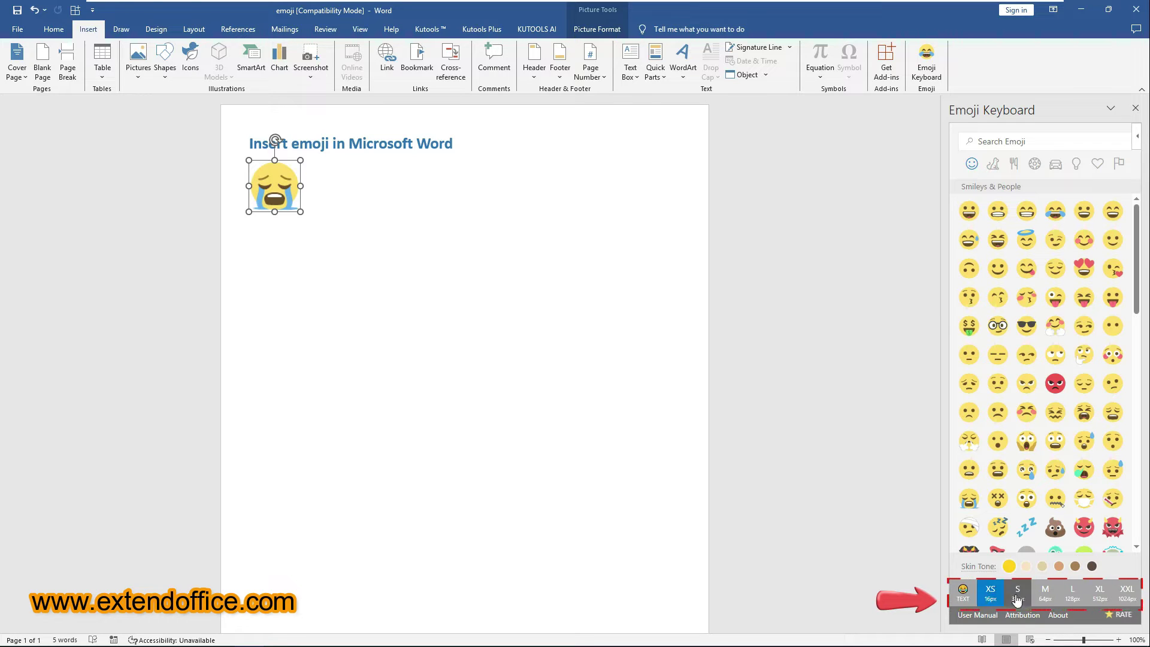
click(1072, 593)
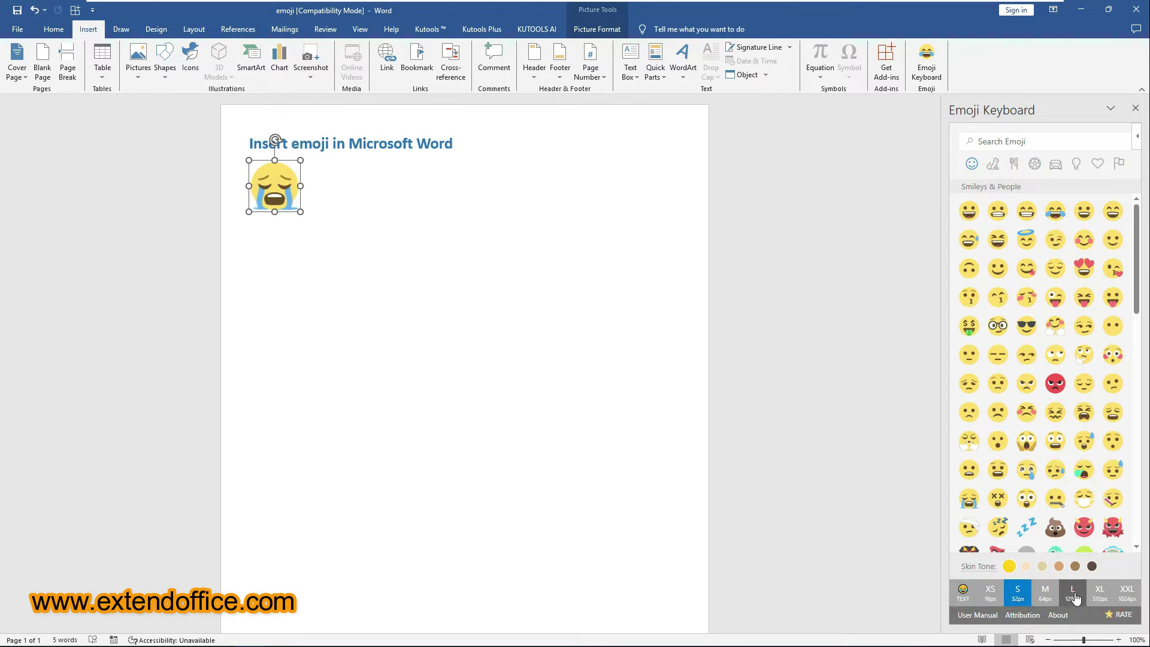
click(957, 593)
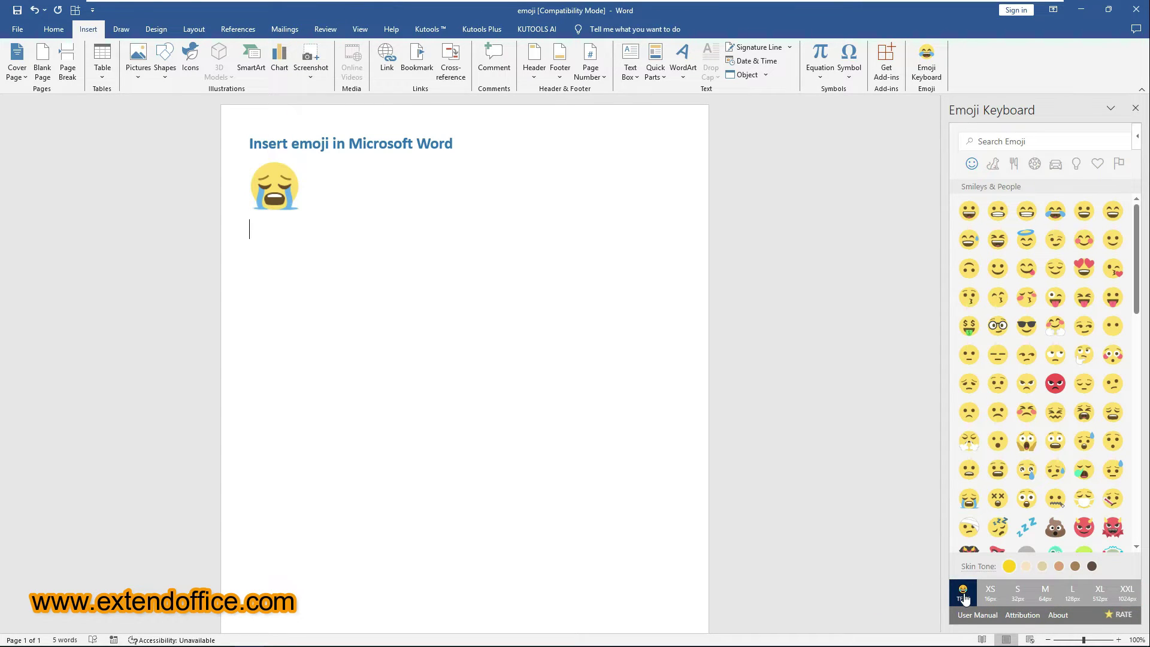
click(1023, 301)
key(Return)
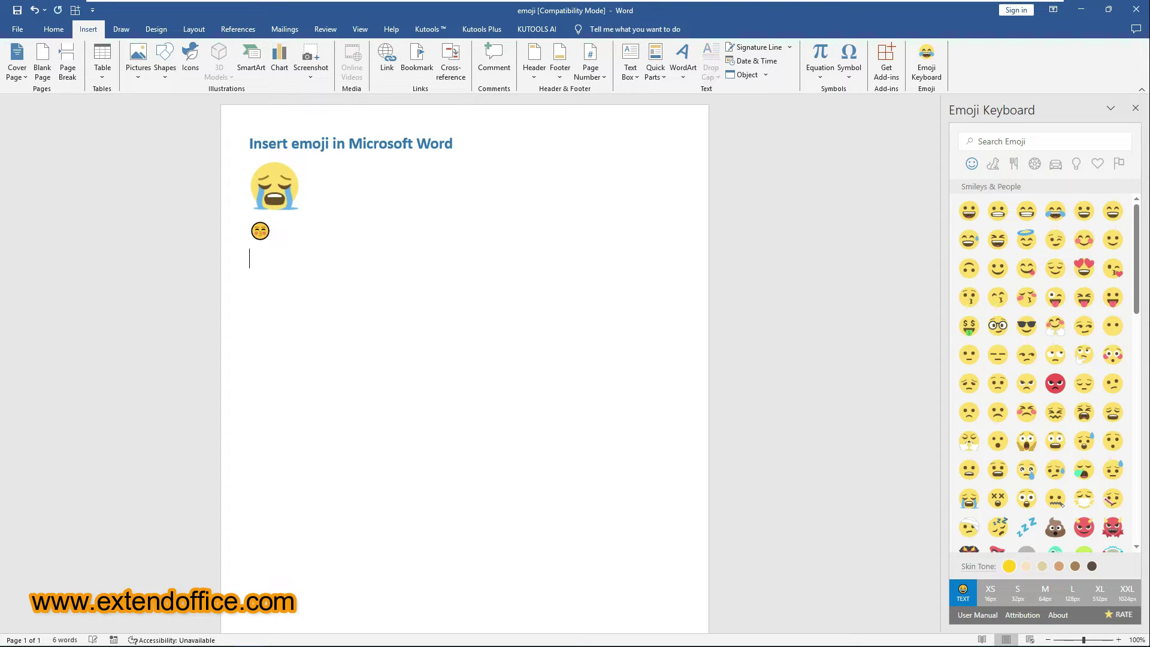
Type 'You are my sunshine' ending with a hugging emoji and set the line to 28 pt.
text(You are my su)
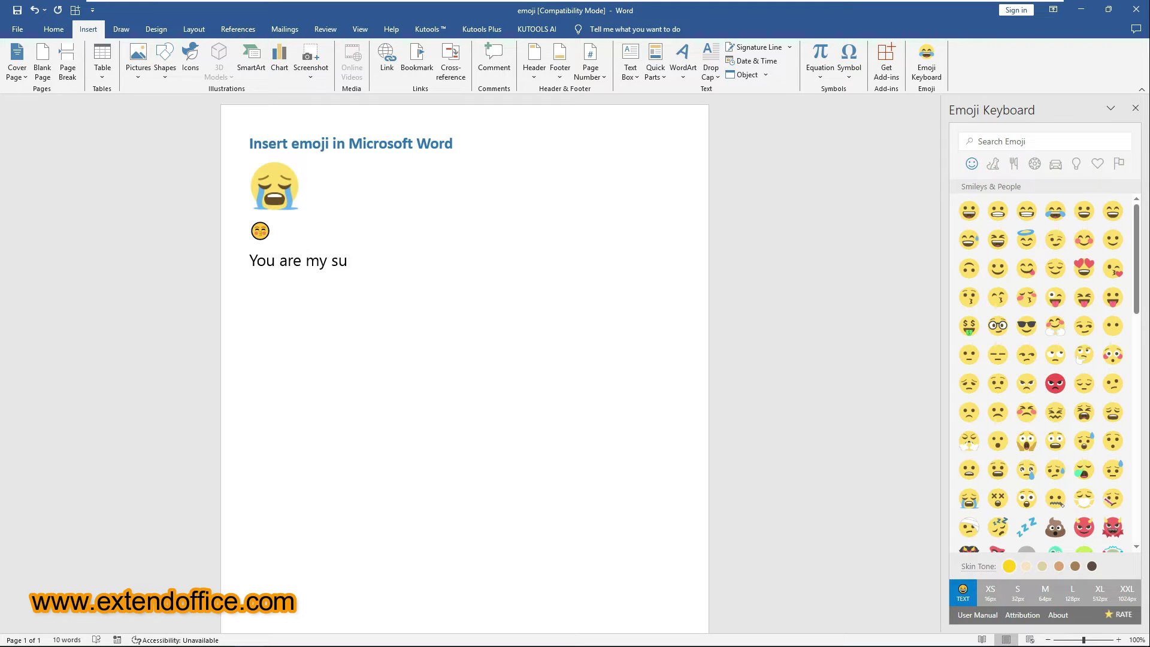
text(nshine)
click(1055, 326)
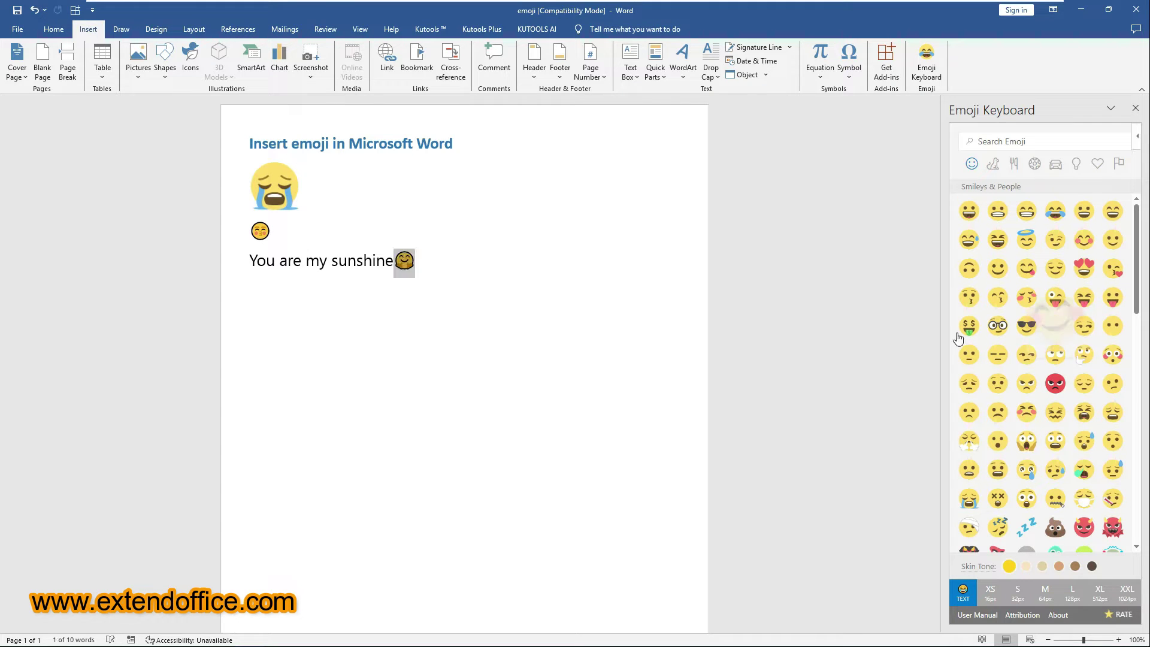
drag(422, 264, 249, 263)
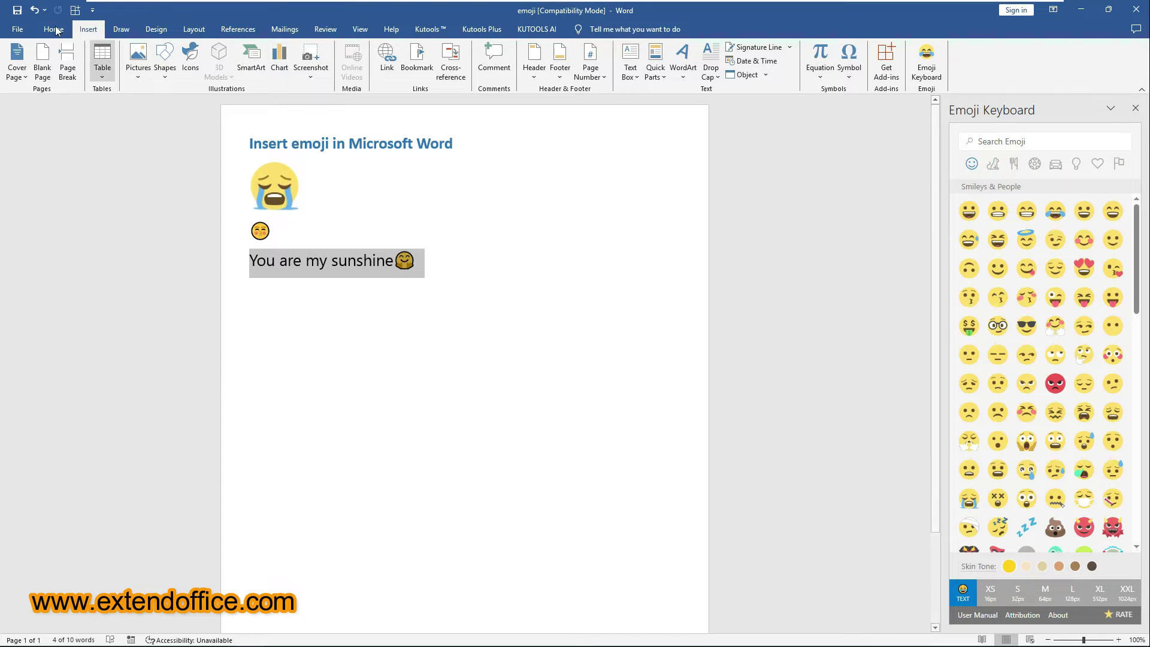
click(53, 29)
click(193, 53)
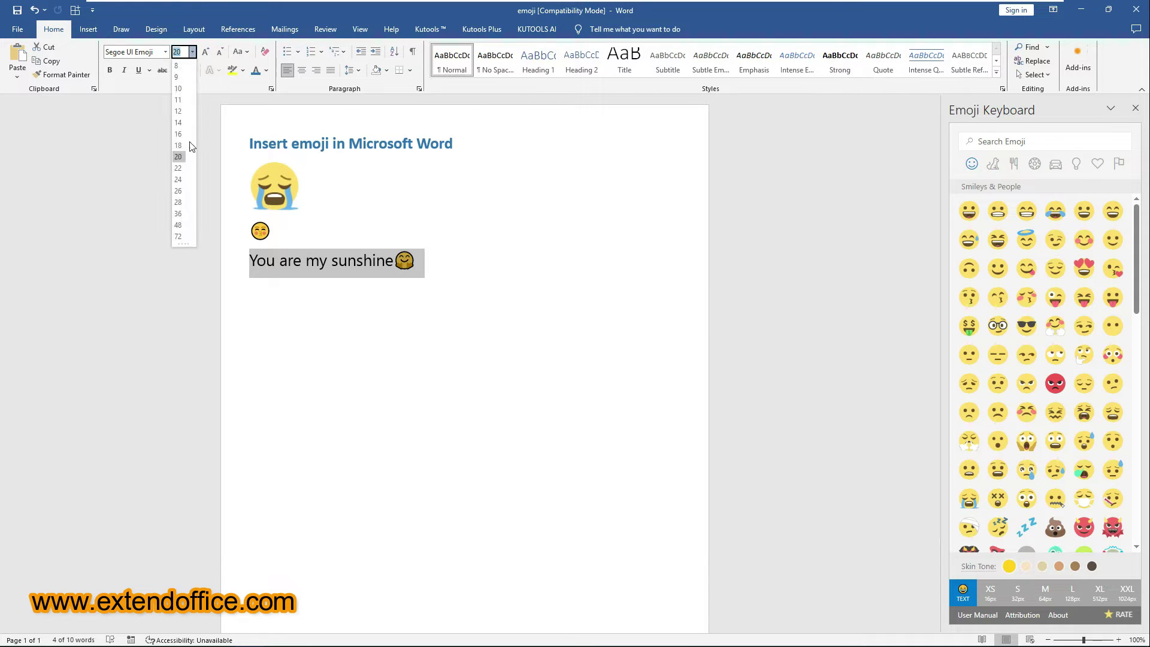
click(177, 198)
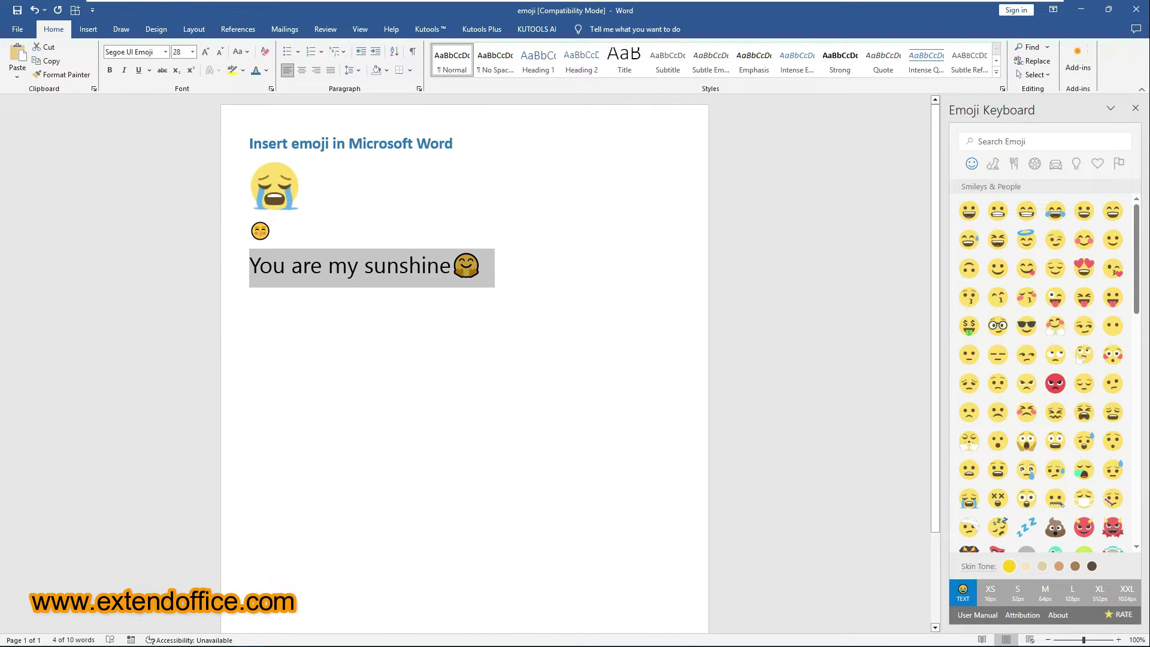
Add a large heart-eyes emoji on a new line below the sunshine line.
key(End)
key(Return)
click(1072, 592)
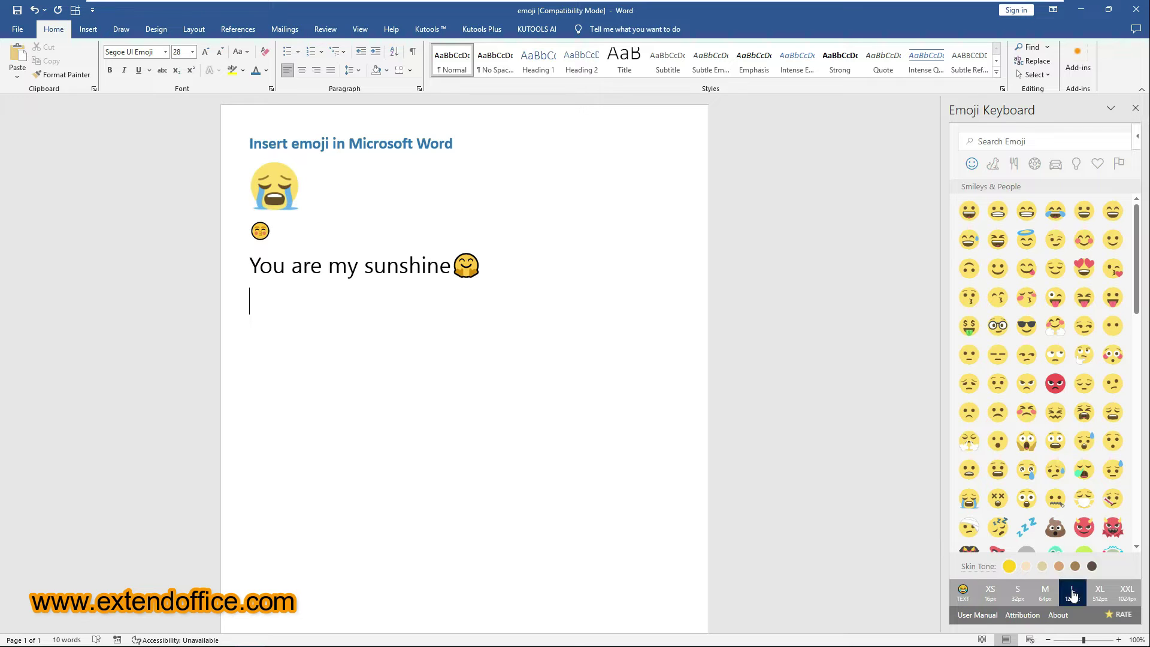
click(1085, 273)
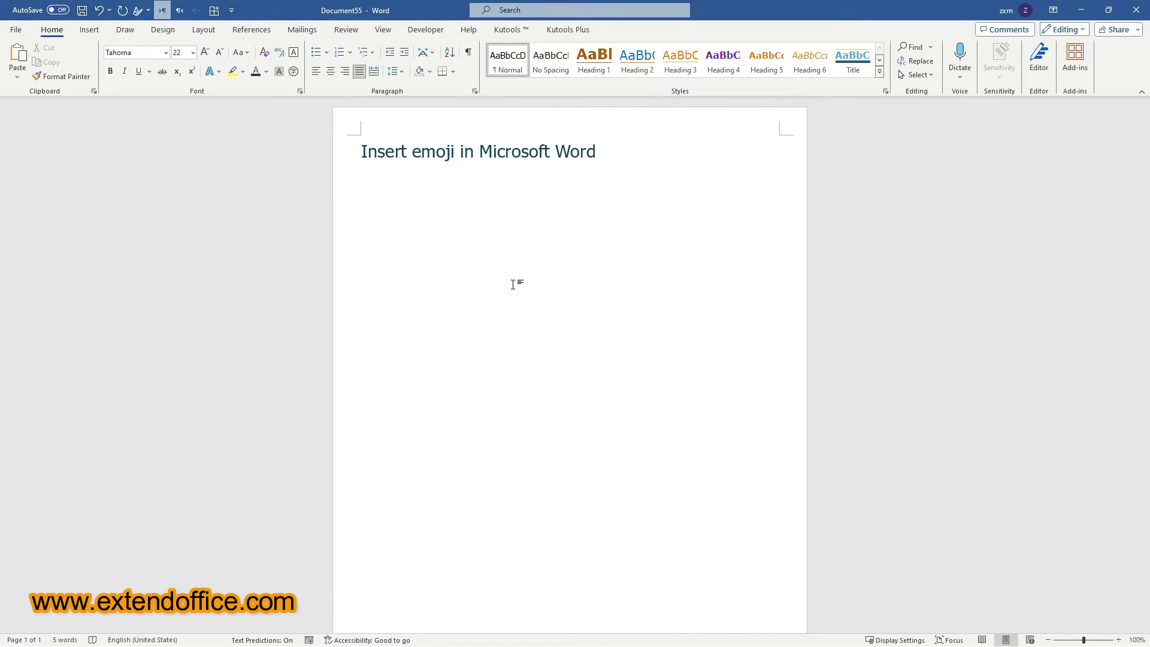
Insert the star-eyes and winking face icons from the Faces category of Insert > Icons below the title.
click(385, 204)
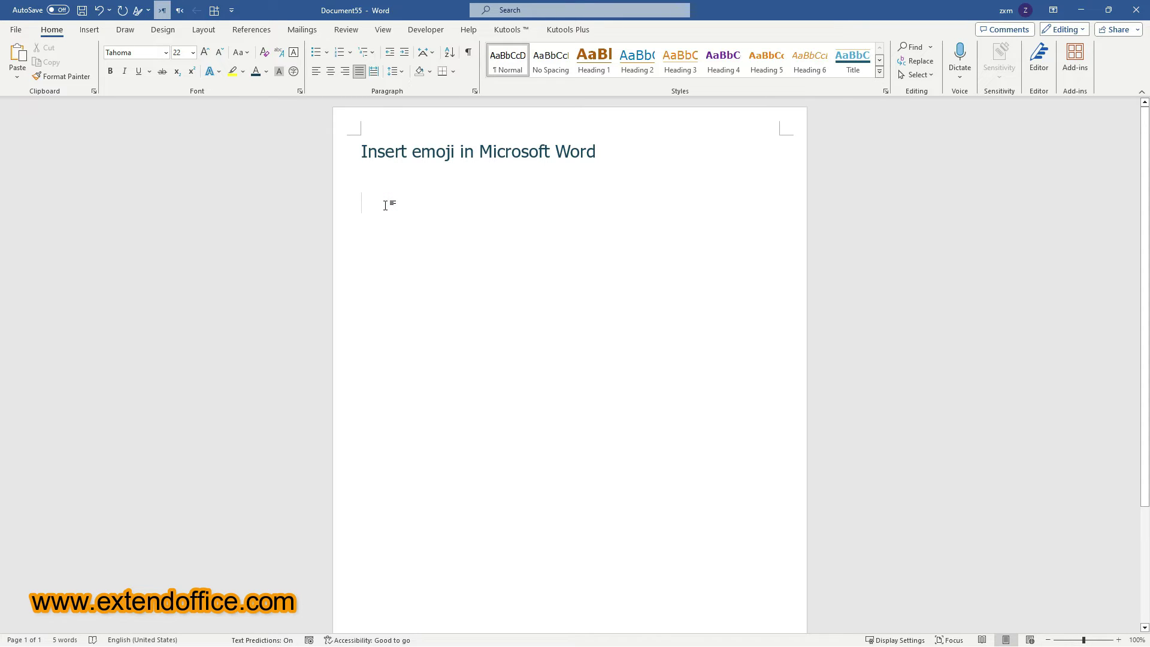
click(95, 33)
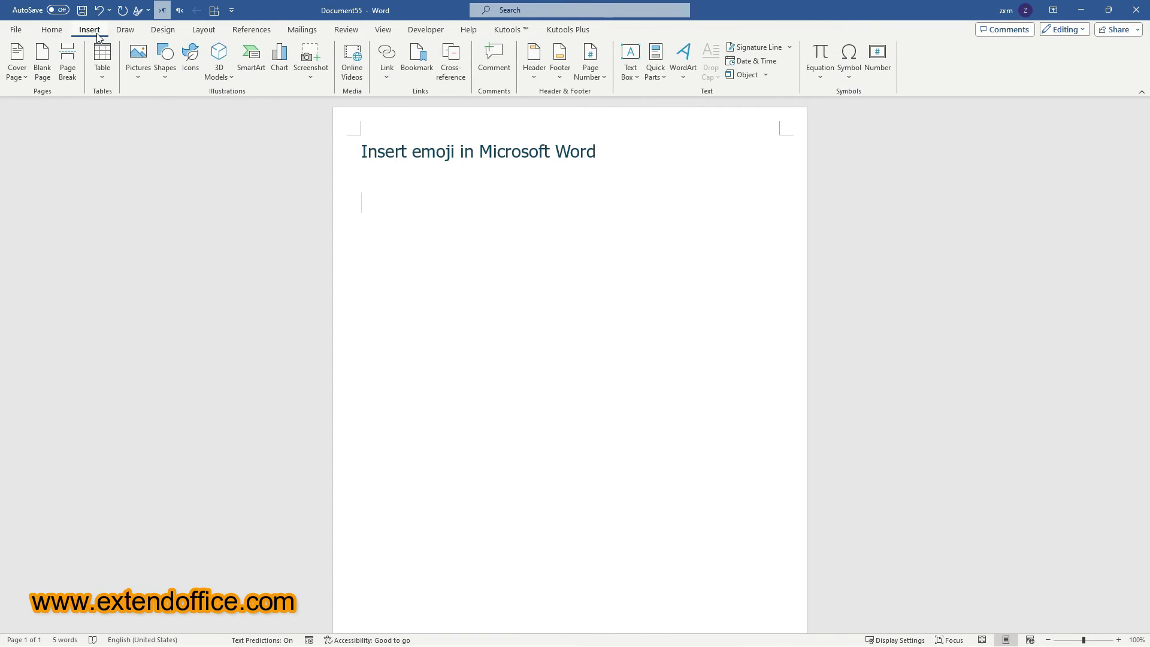
click(190, 67)
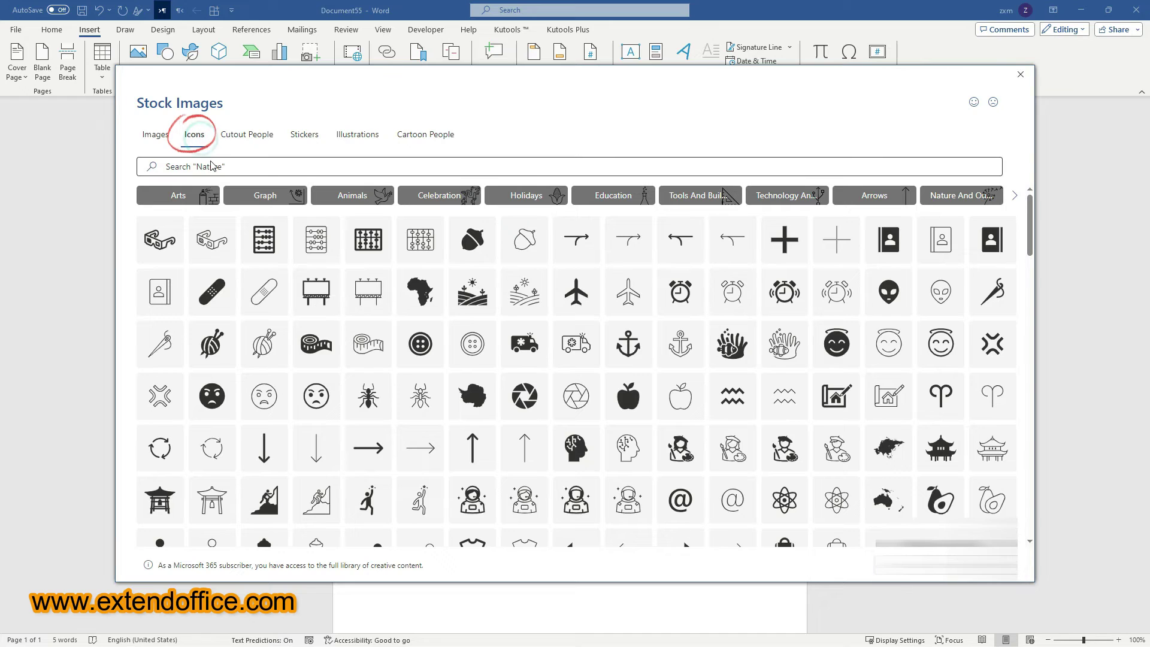
click(1014, 196)
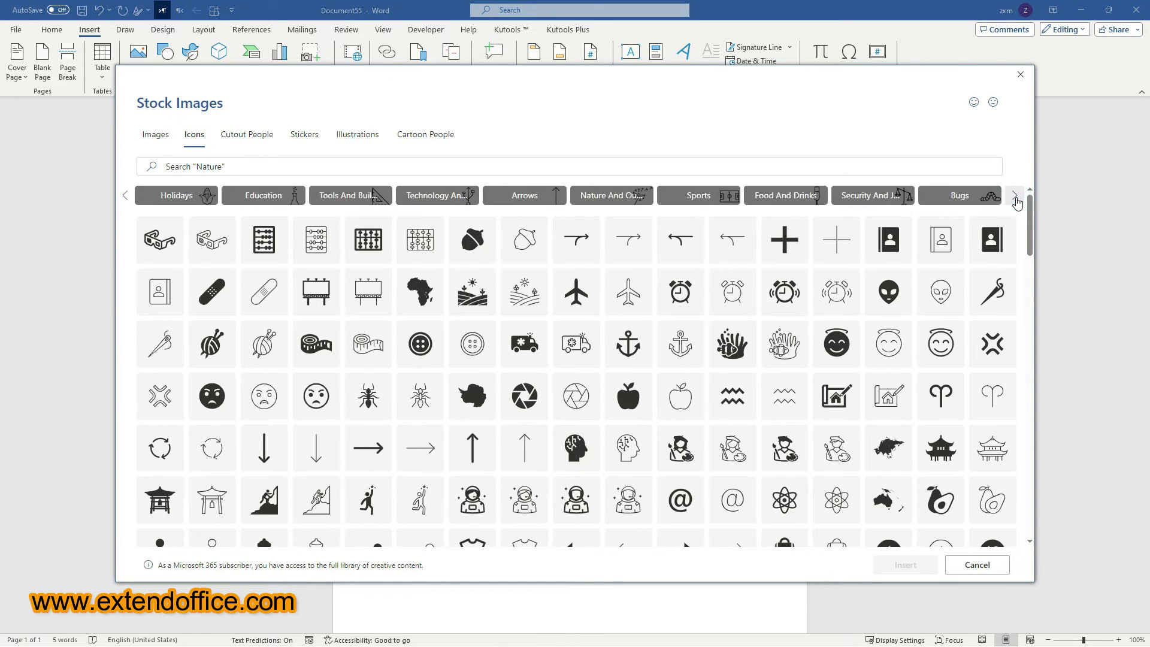
click(1015, 199)
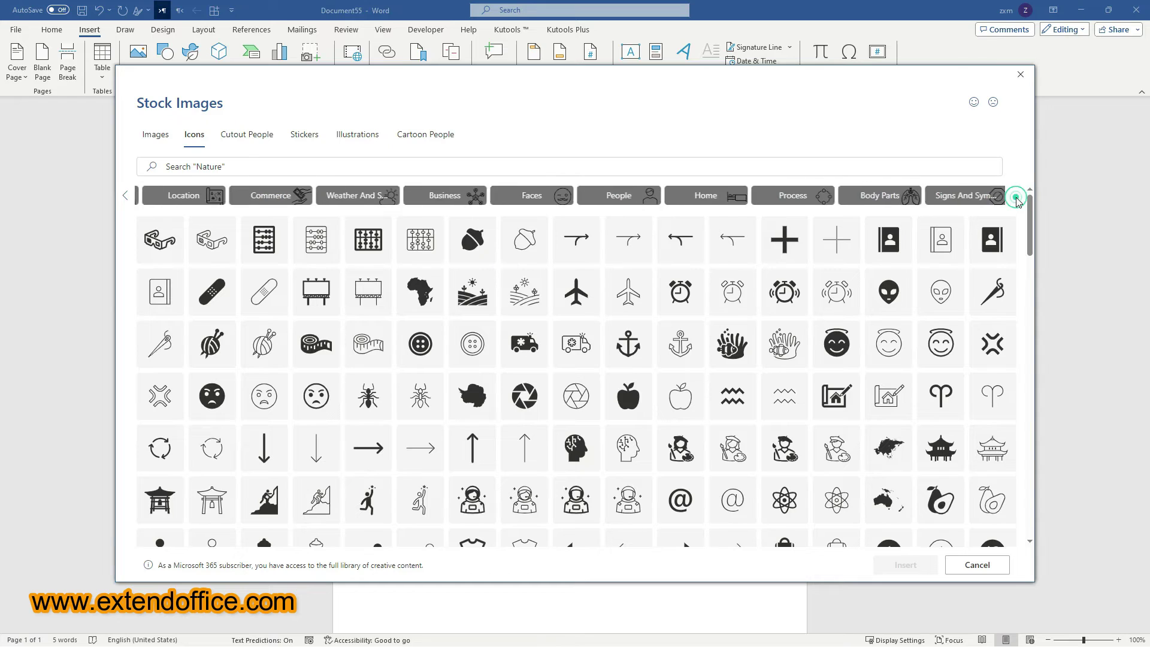
click(519, 197)
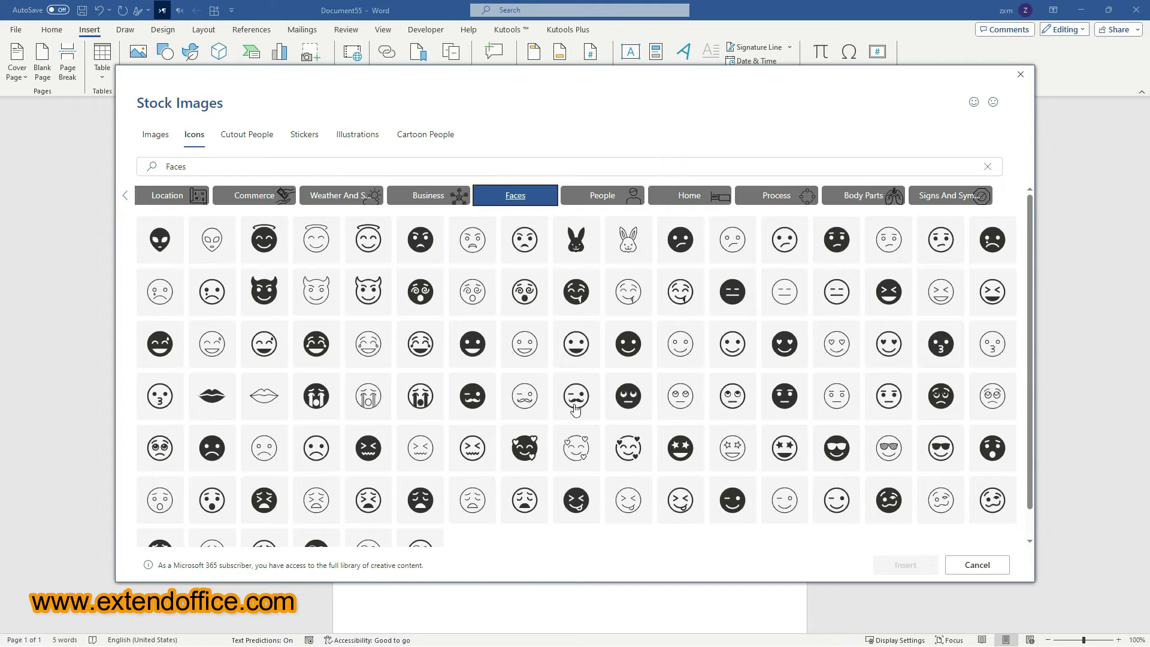
click(693, 440)
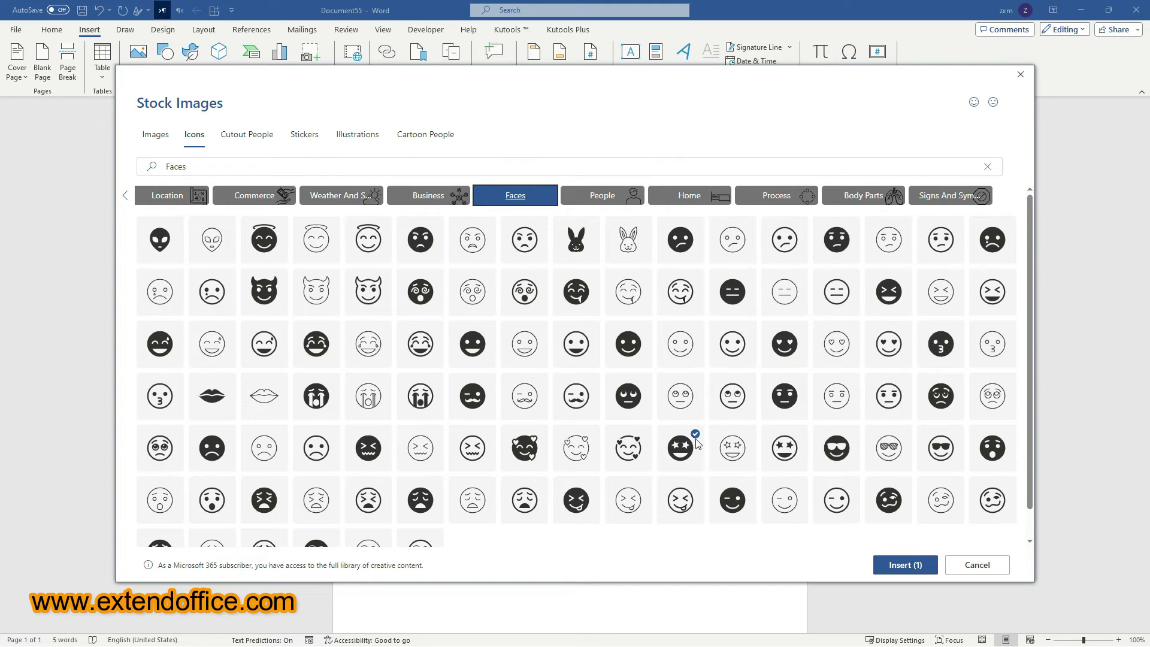
click(852, 487)
click(905, 565)
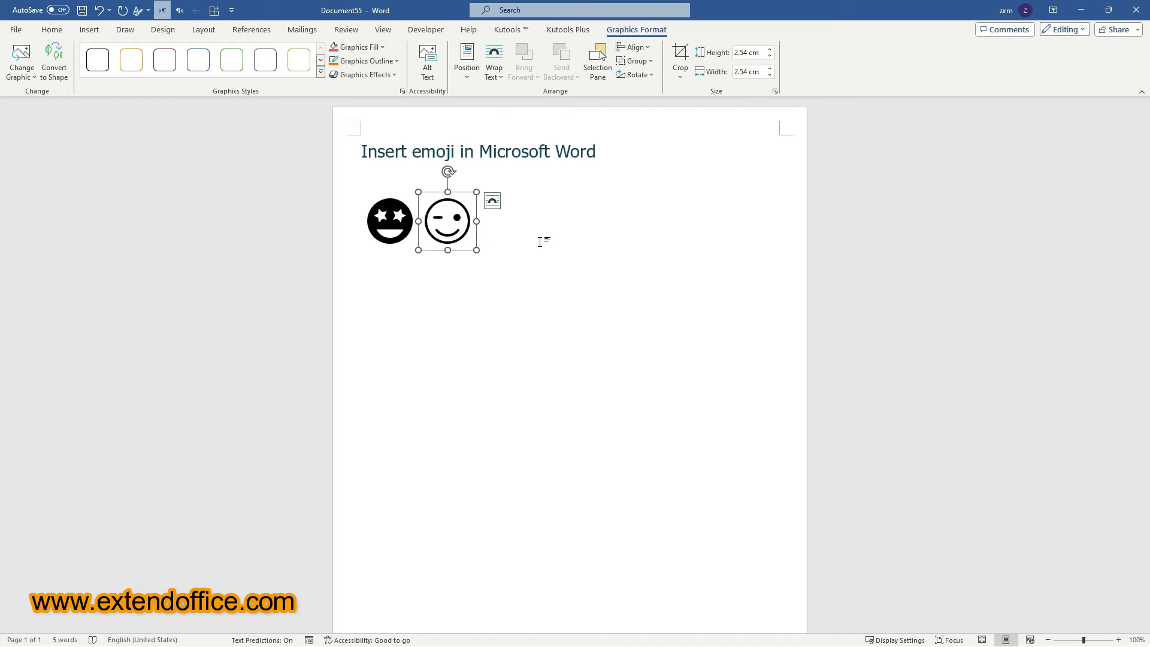
Drag the winking face icon's corner handle until it measures 6.4 cm square.
drag(476, 250, 616, 362)
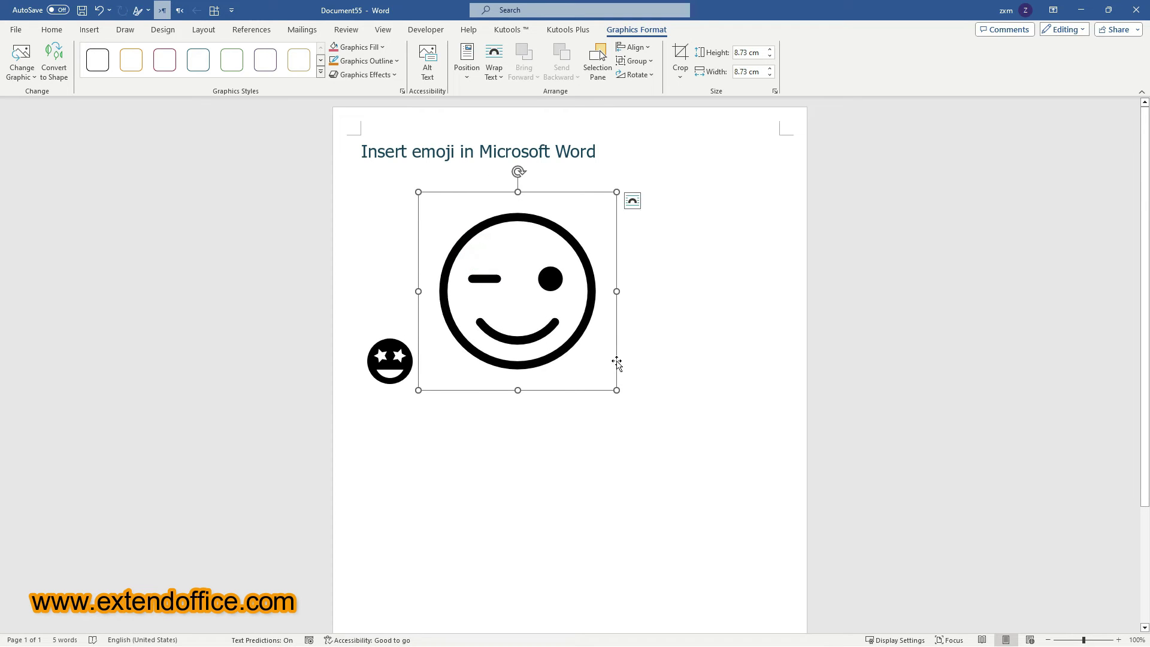
drag(616, 390, 563, 324)
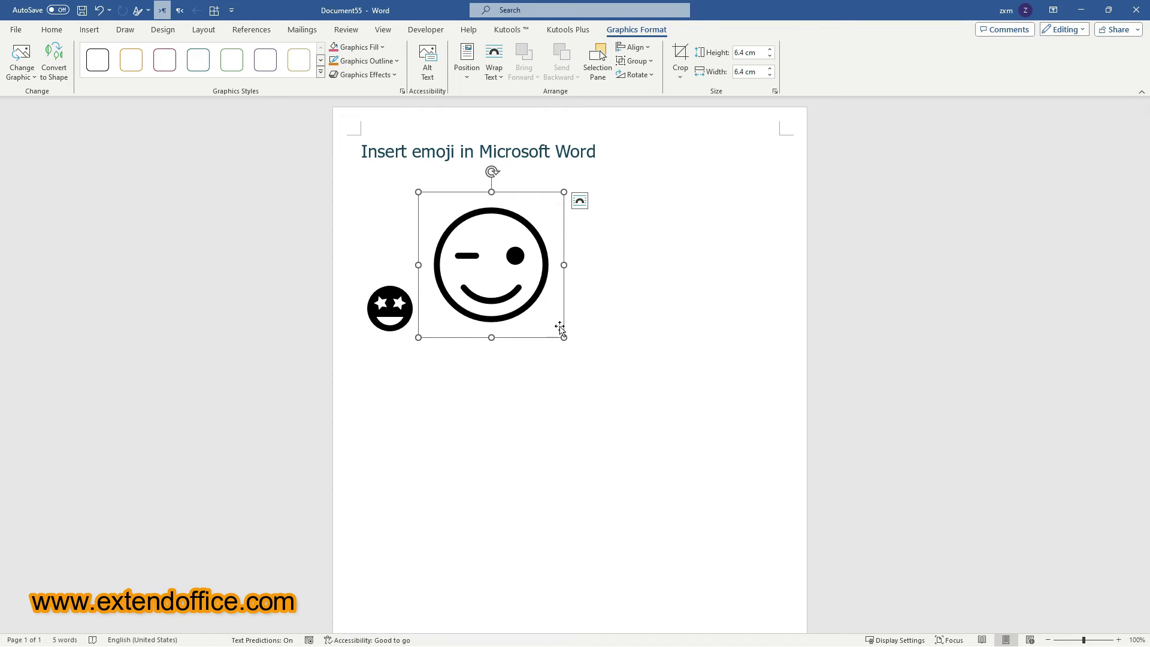
click(395, 318)
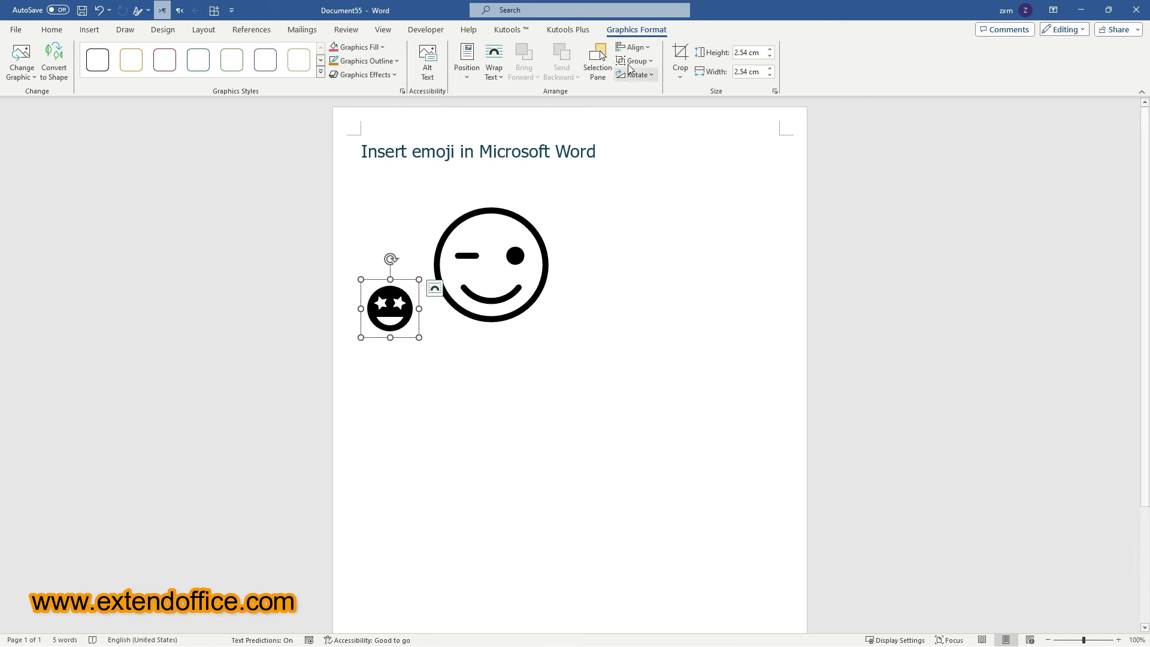
click(371, 46)
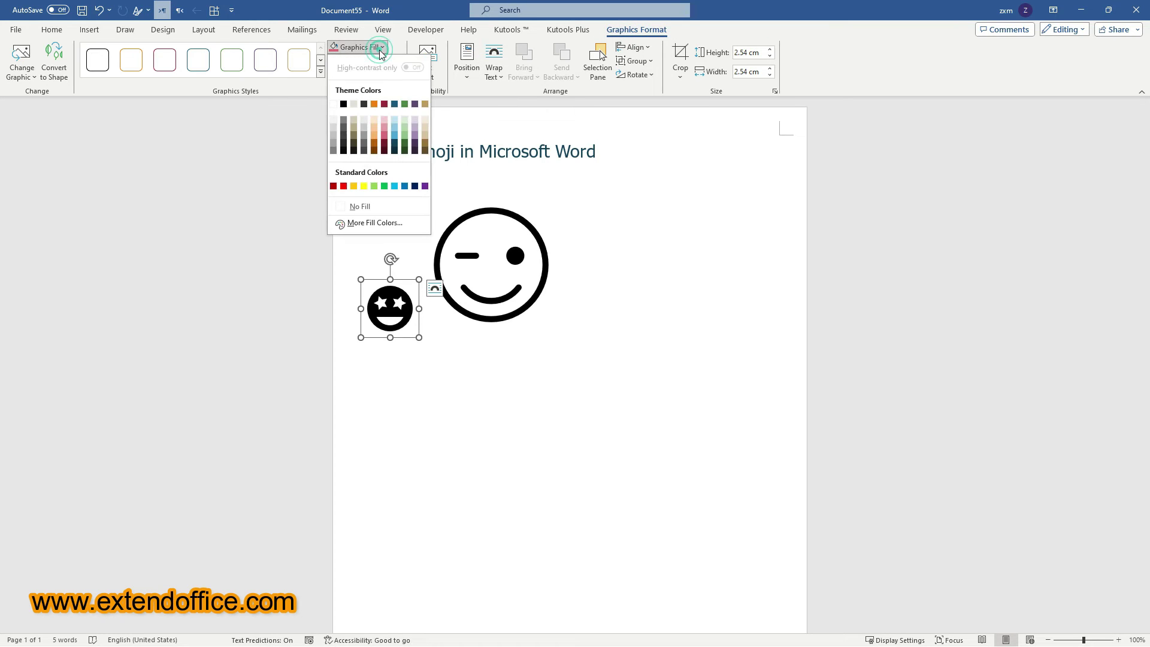
click(374, 104)
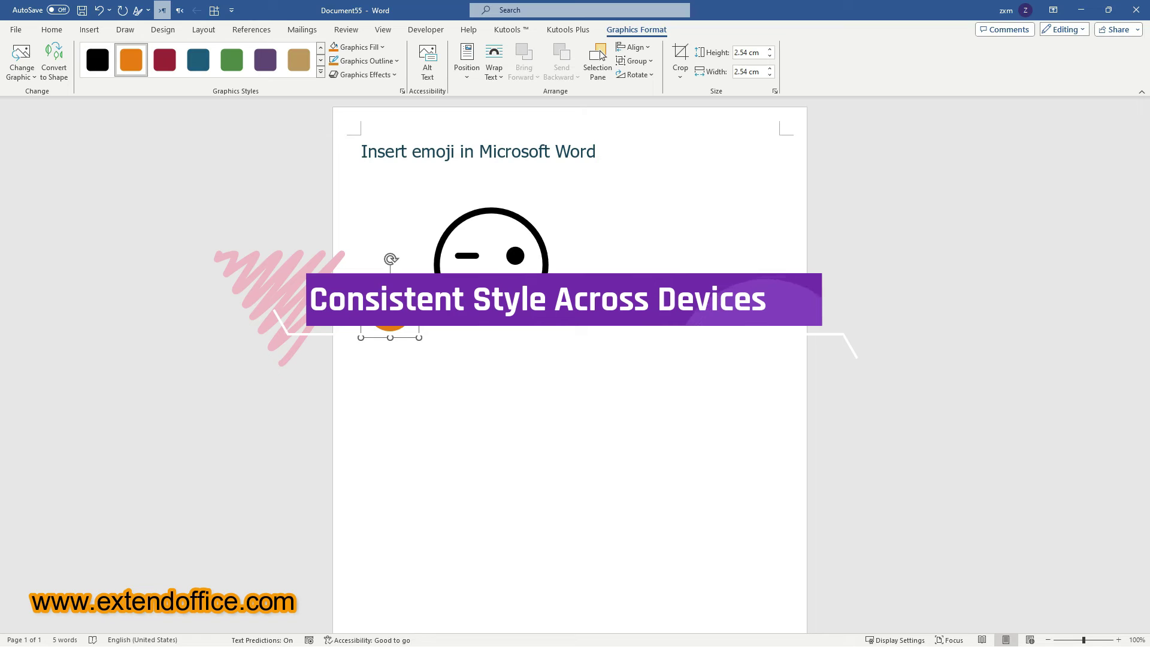
click(440, 191)
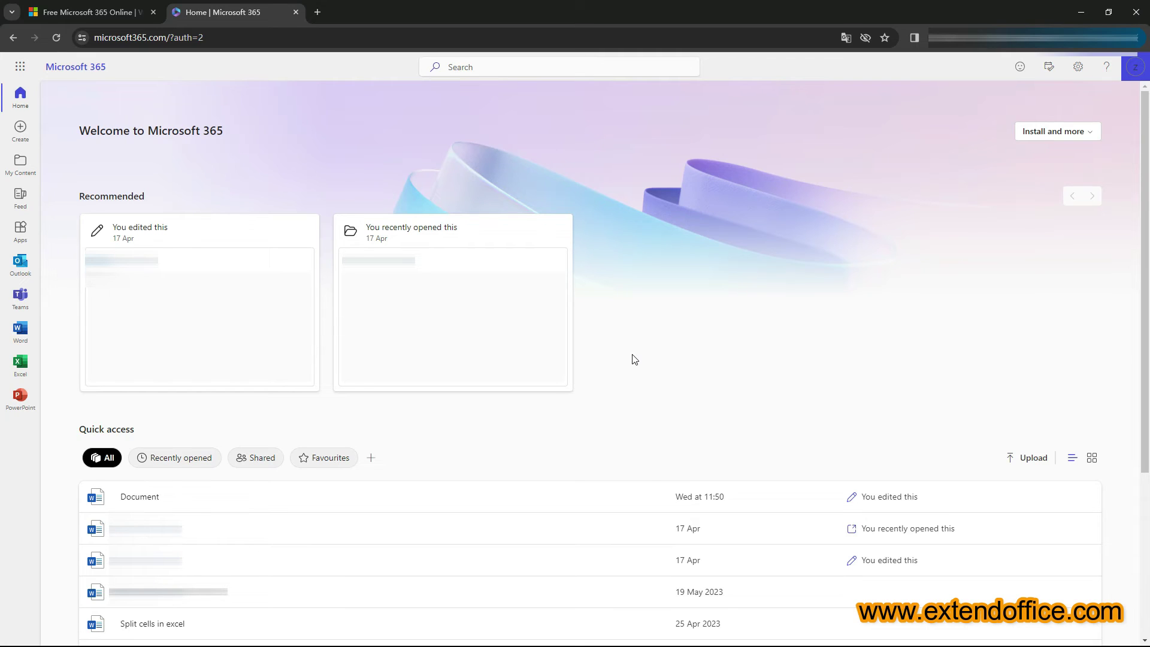
Go to the Word start page from the Microsoft 365 sidebar.
click(19, 339)
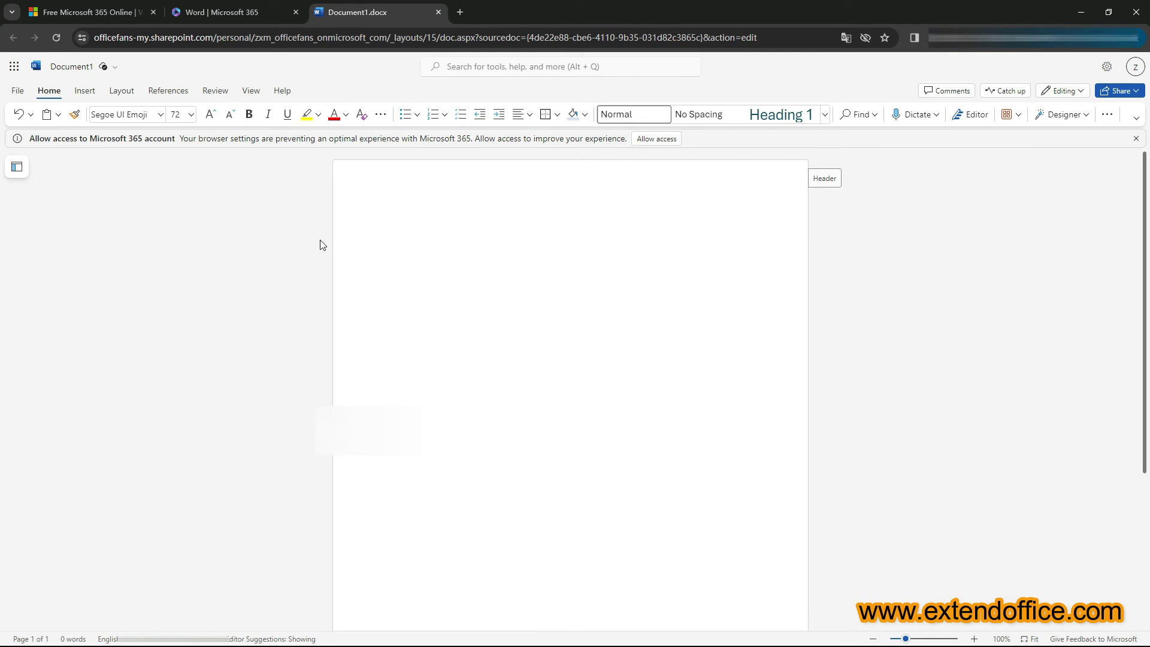
Insert the grinning face and kissing face emojis at the top of the page from Insert > Emoji.
click(420, 228)
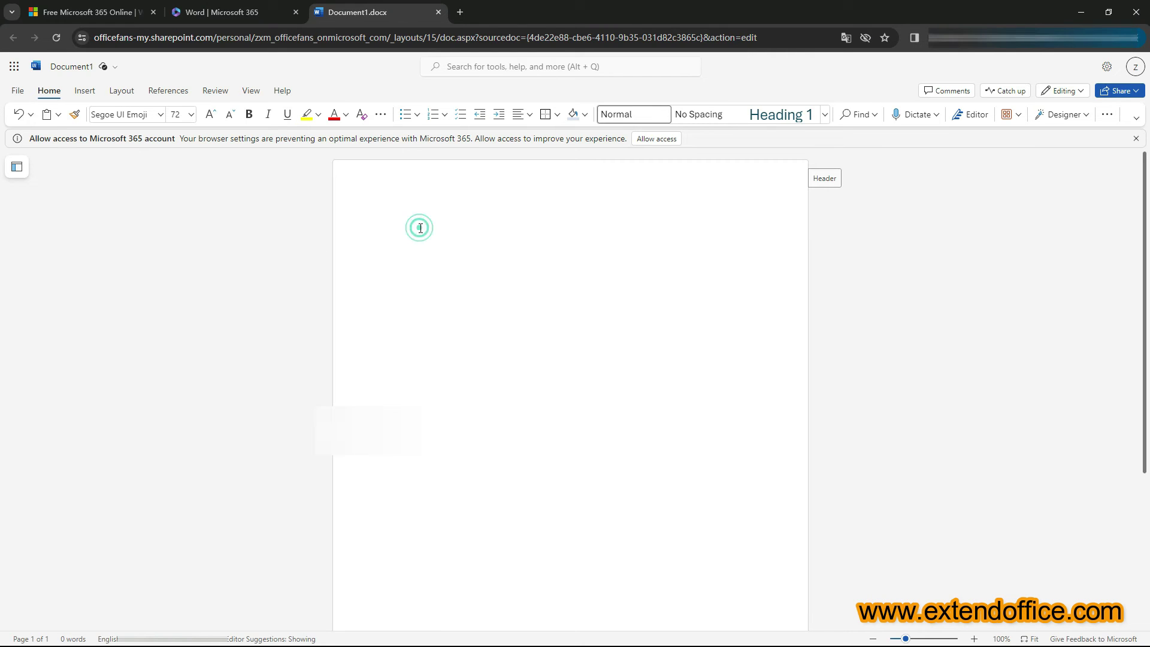
click(84, 91)
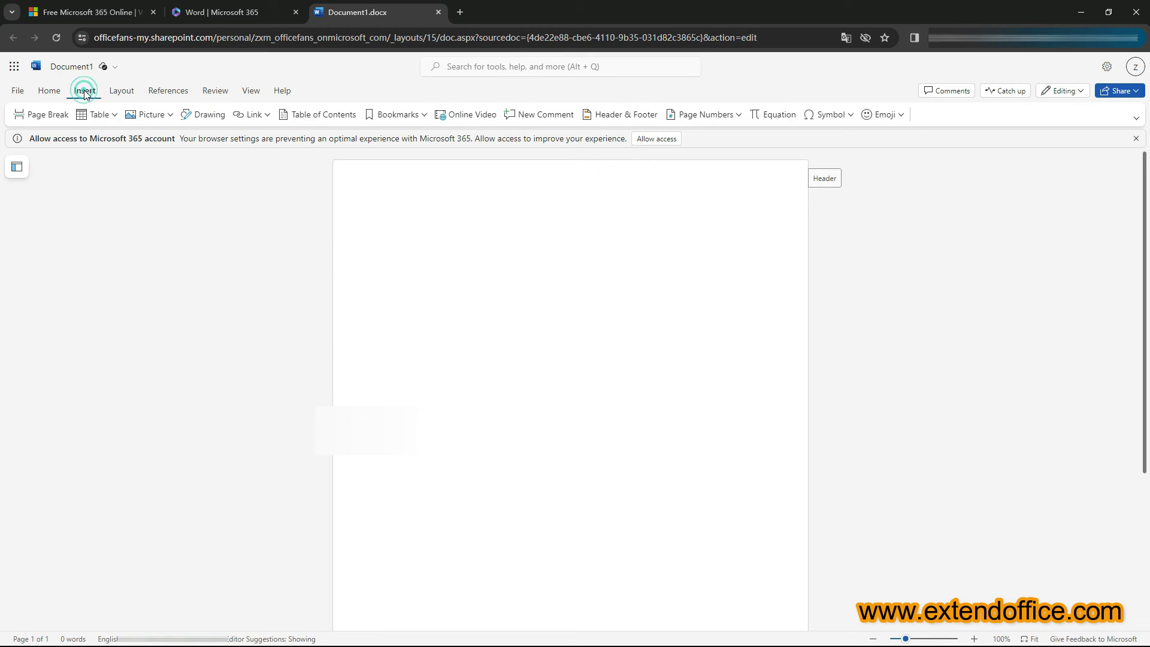
click(885, 117)
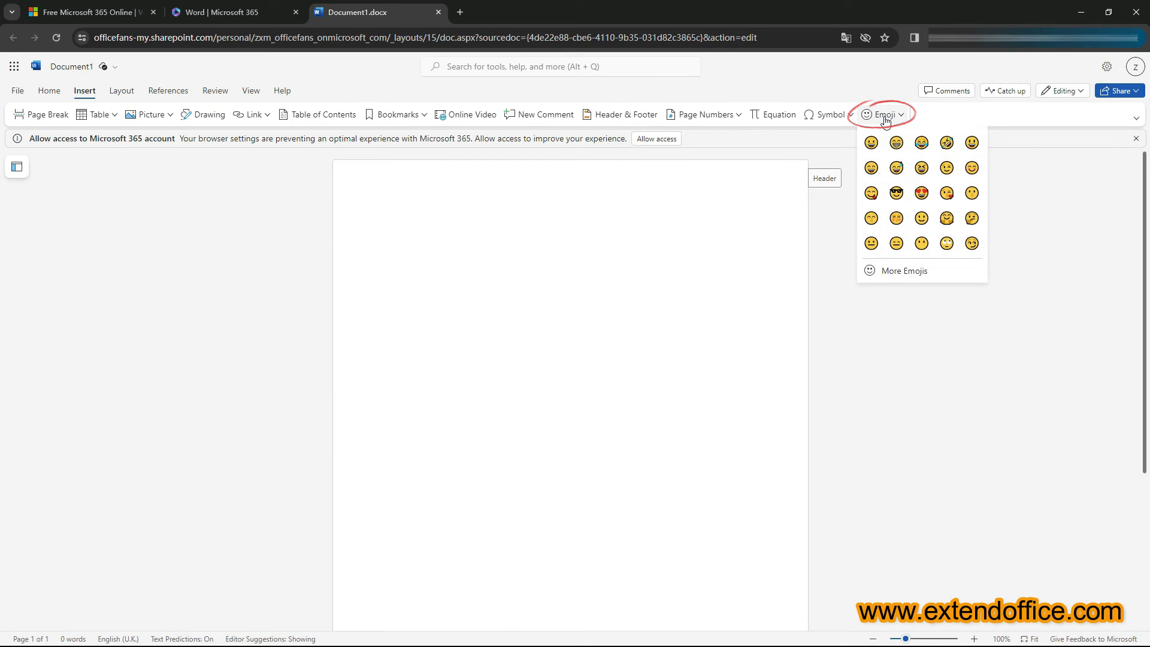
click(871, 142)
click(904, 118)
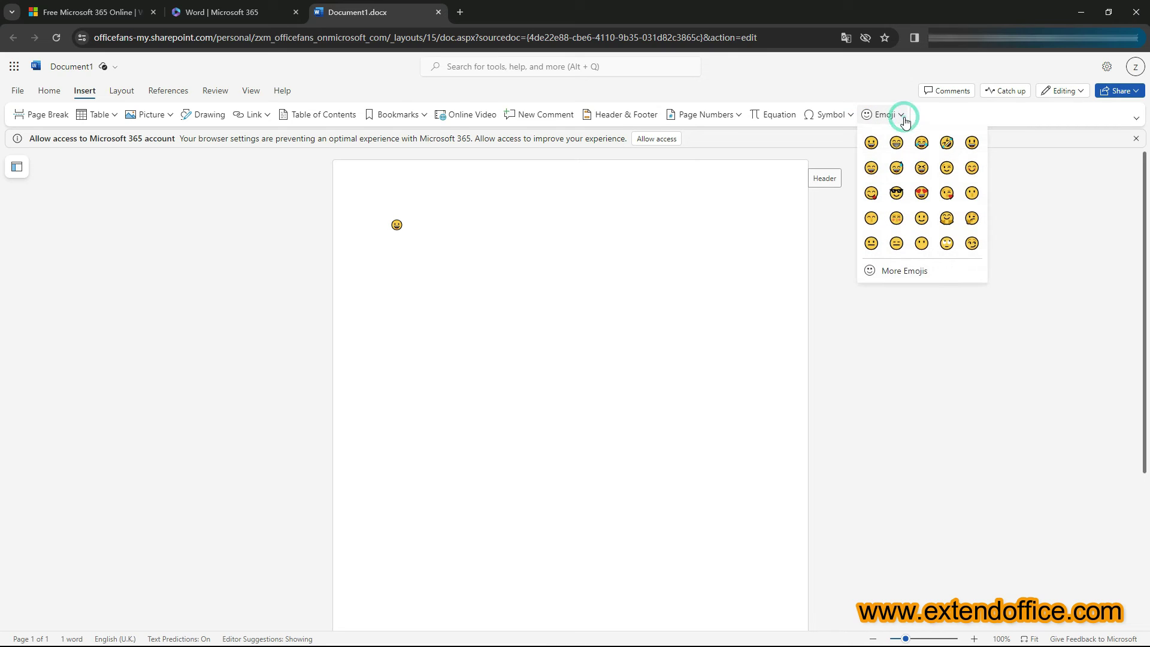
click(946, 196)
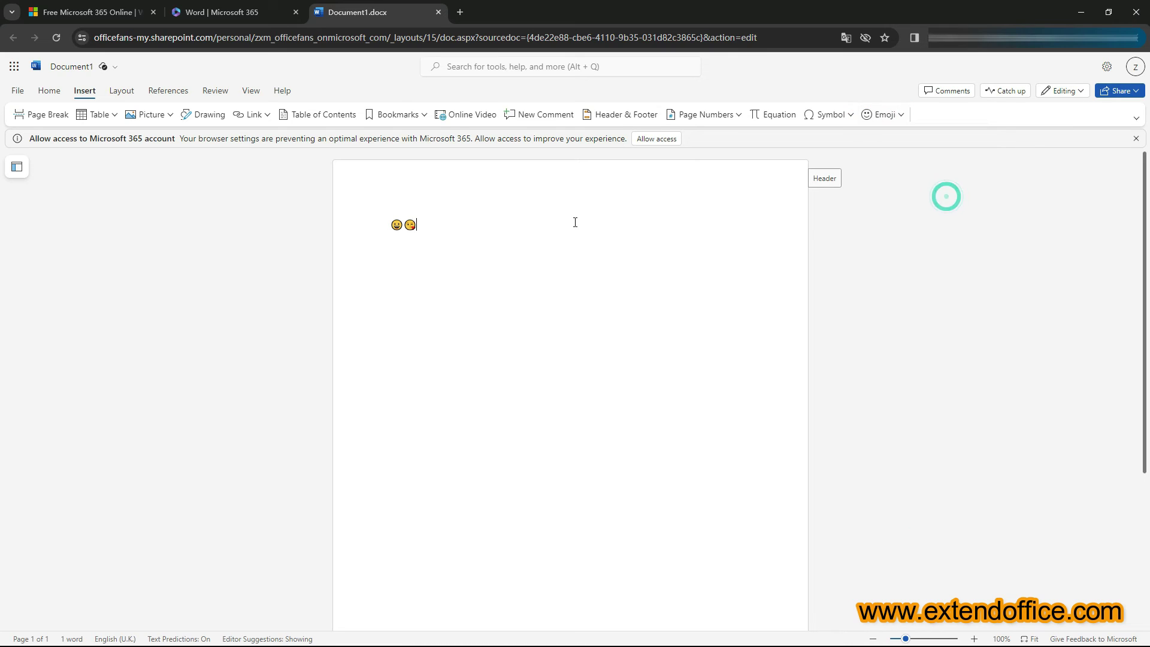
Start a new line below the emojis and bring up the More Emojis collection.
click(442, 226)
key(Return)
click(892, 116)
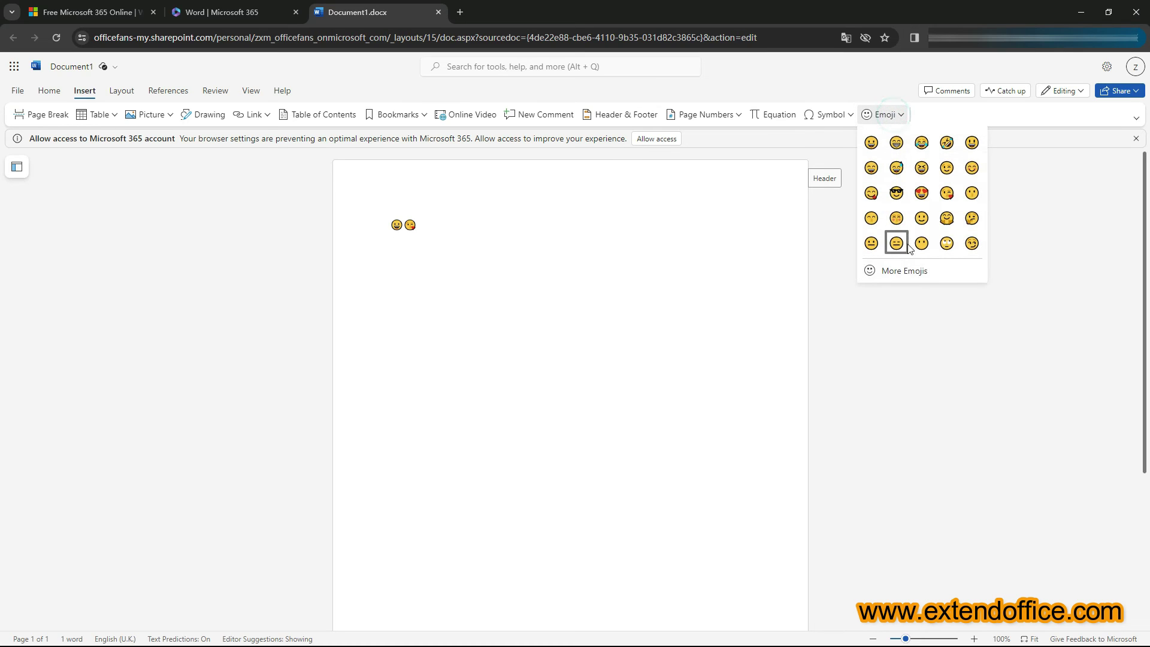
click(910, 271)
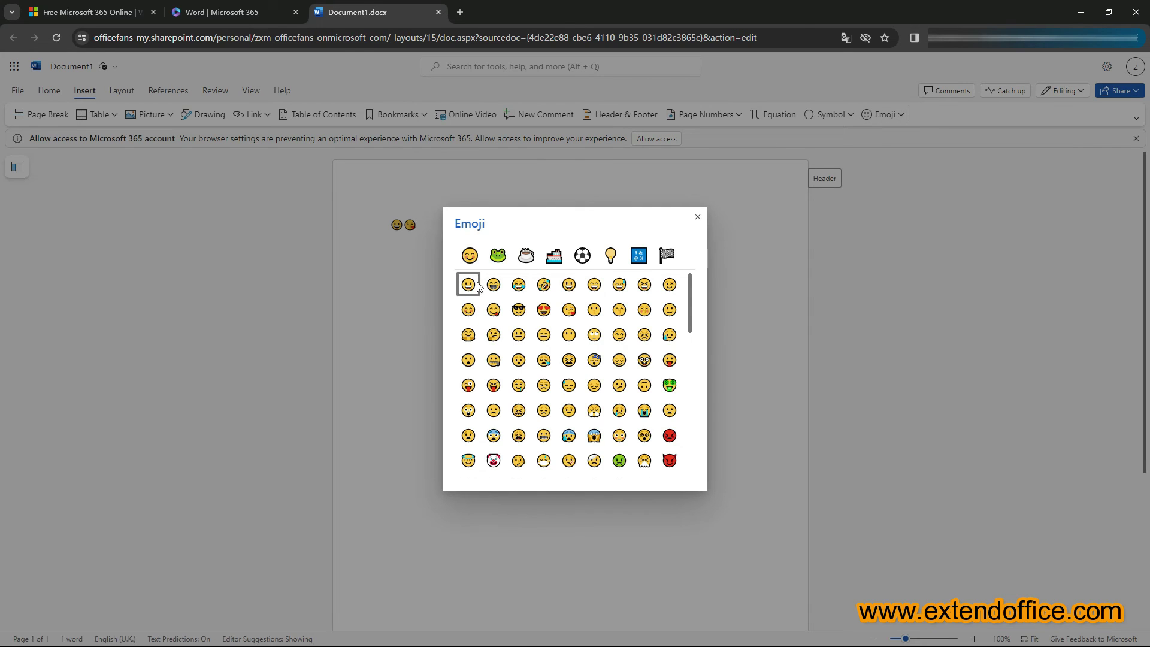
Browse the emoji categories, then insert a princess and a boy emoji from the smileys.
click(497, 255)
click(554, 255)
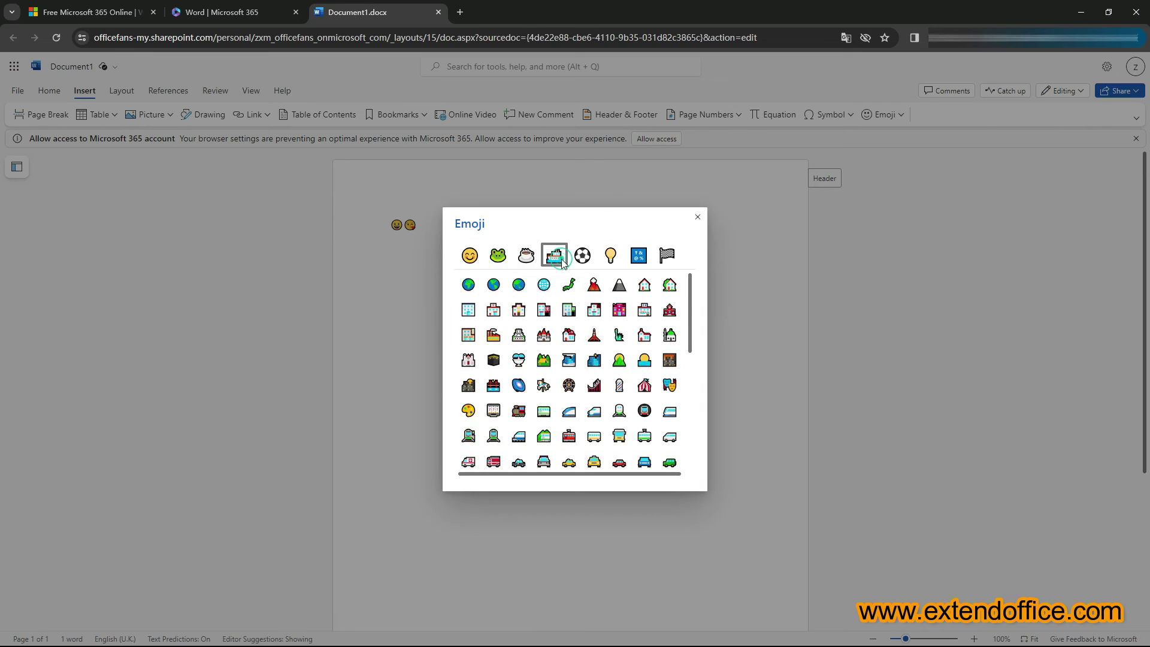
click(610, 255)
click(469, 255)
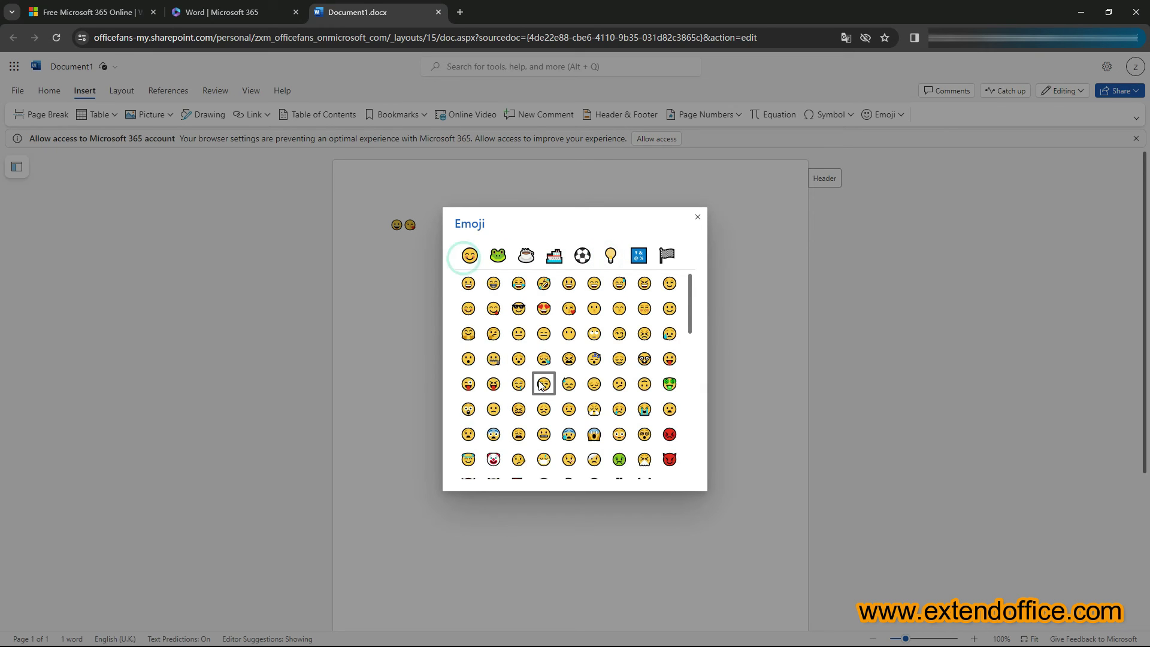
scroll(541, 384, down, 5)
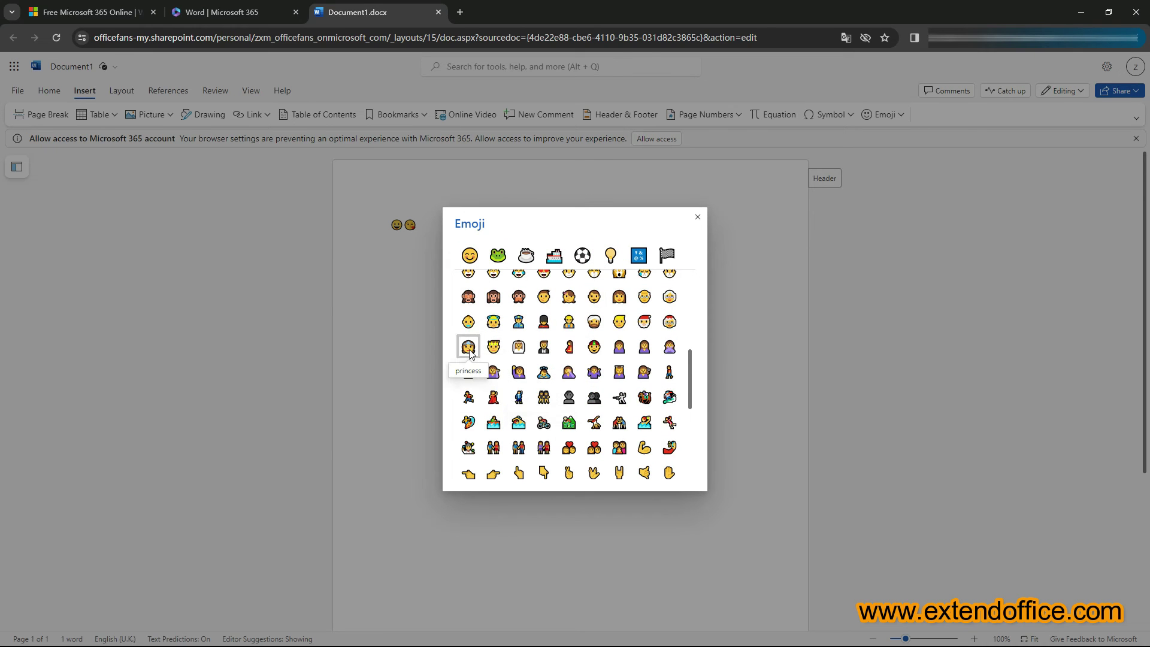
click(468, 346)
click(593, 296)
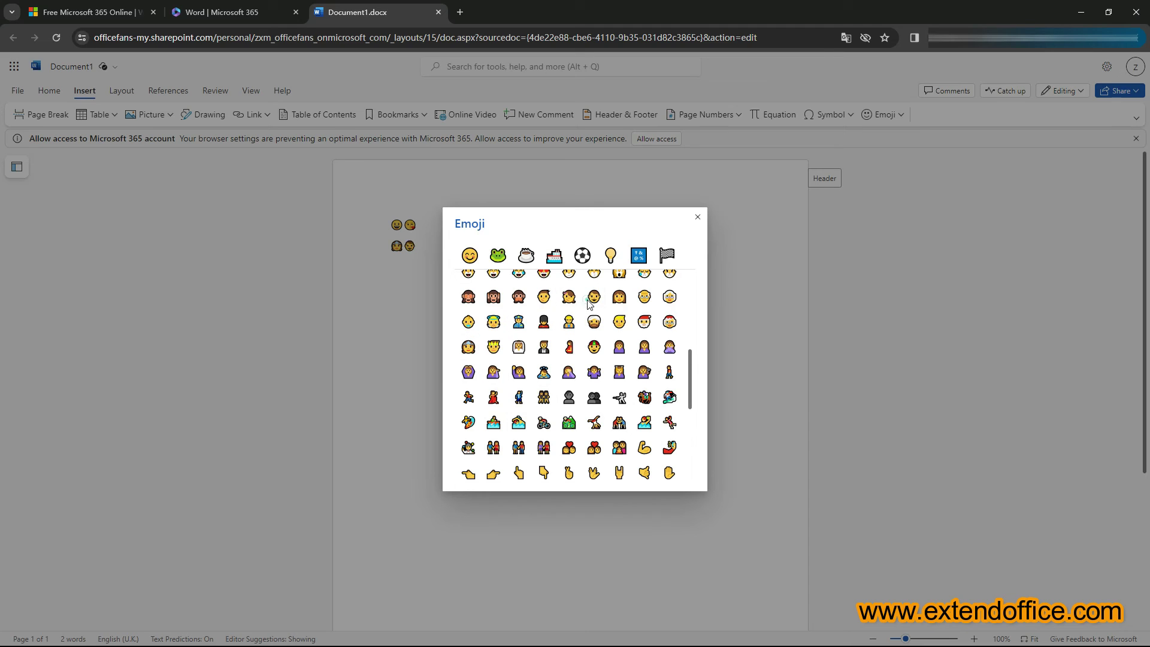
scroll(589, 304, up, 1)
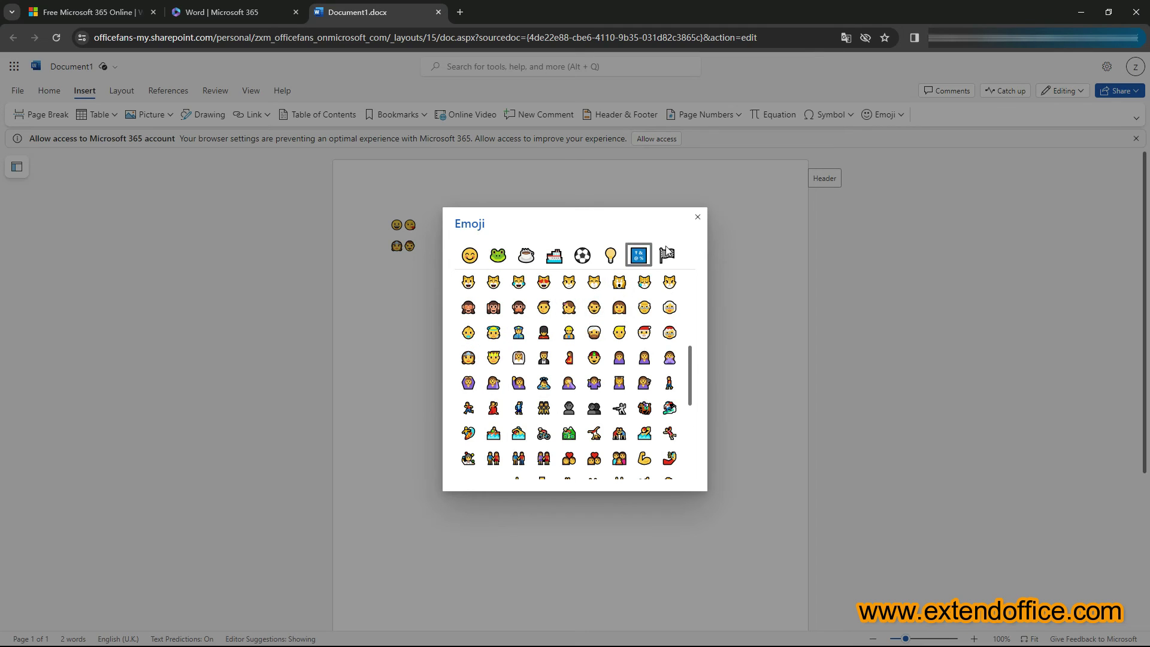
Close the Emoji dialog, select the two new emojis and view the Home font sizes.
click(698, 217)
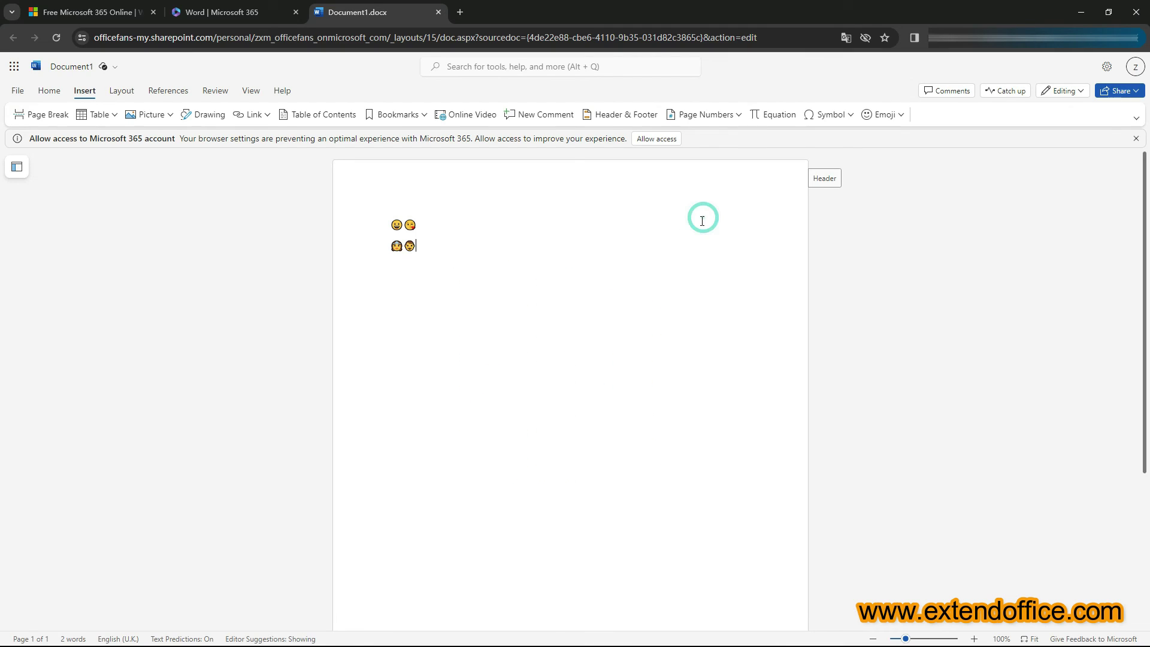
double_click(431, 250)
click(41, 92)
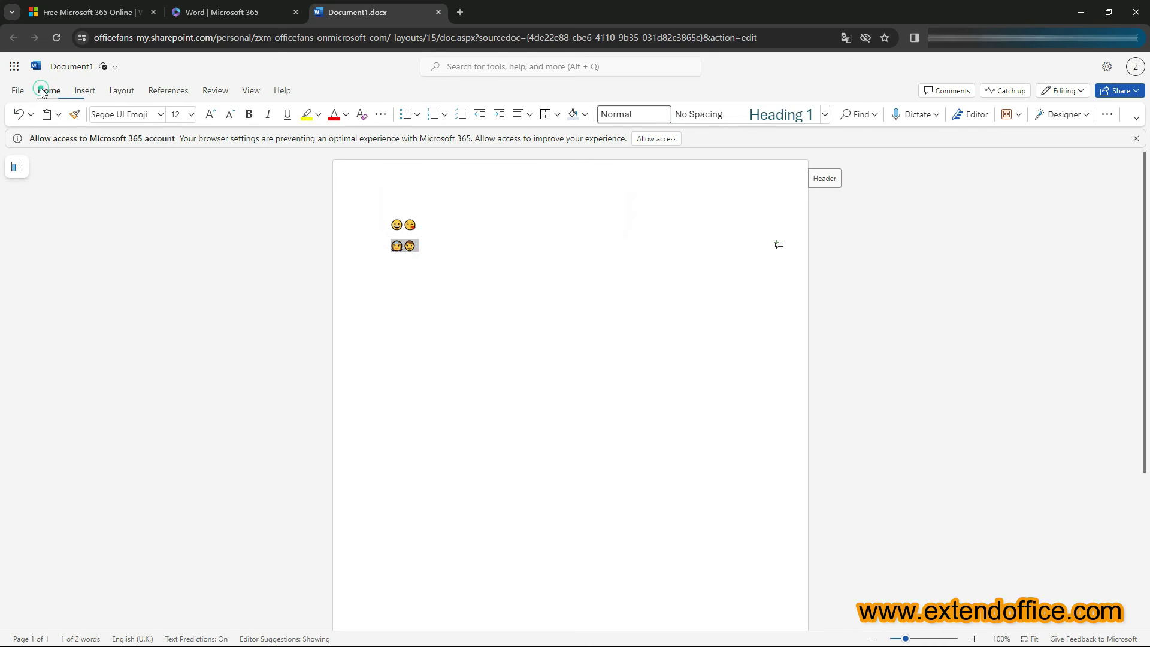
click(192, 115)
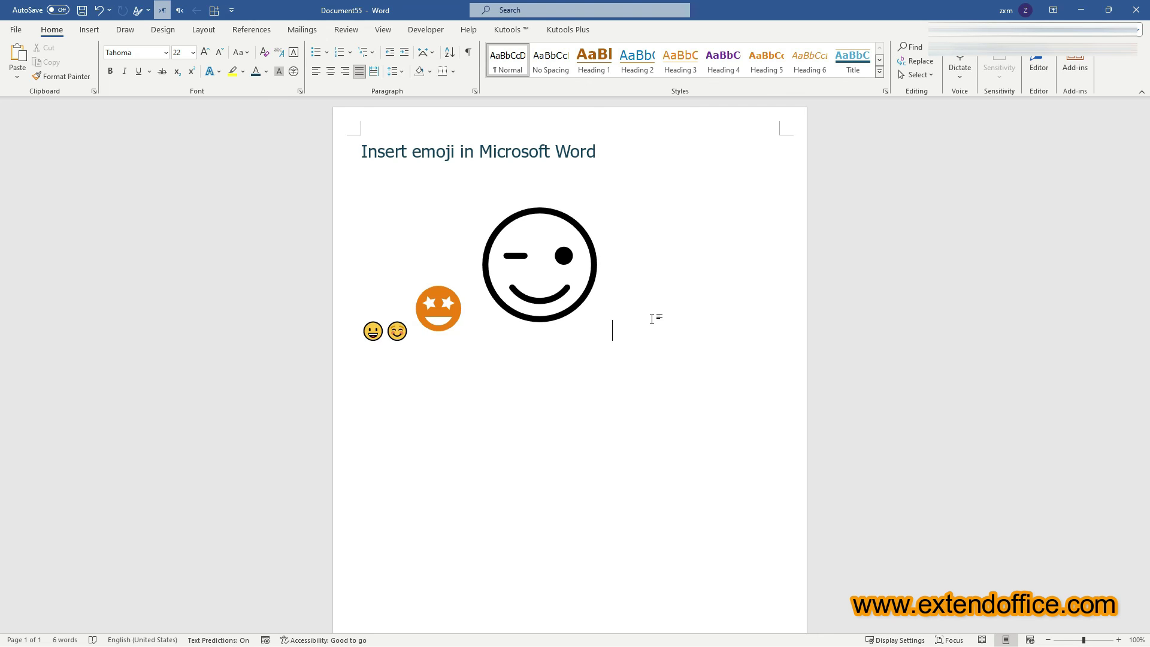
Return to desktop Word's Document55 and bring up the Kutools commands.
click(506, 31)
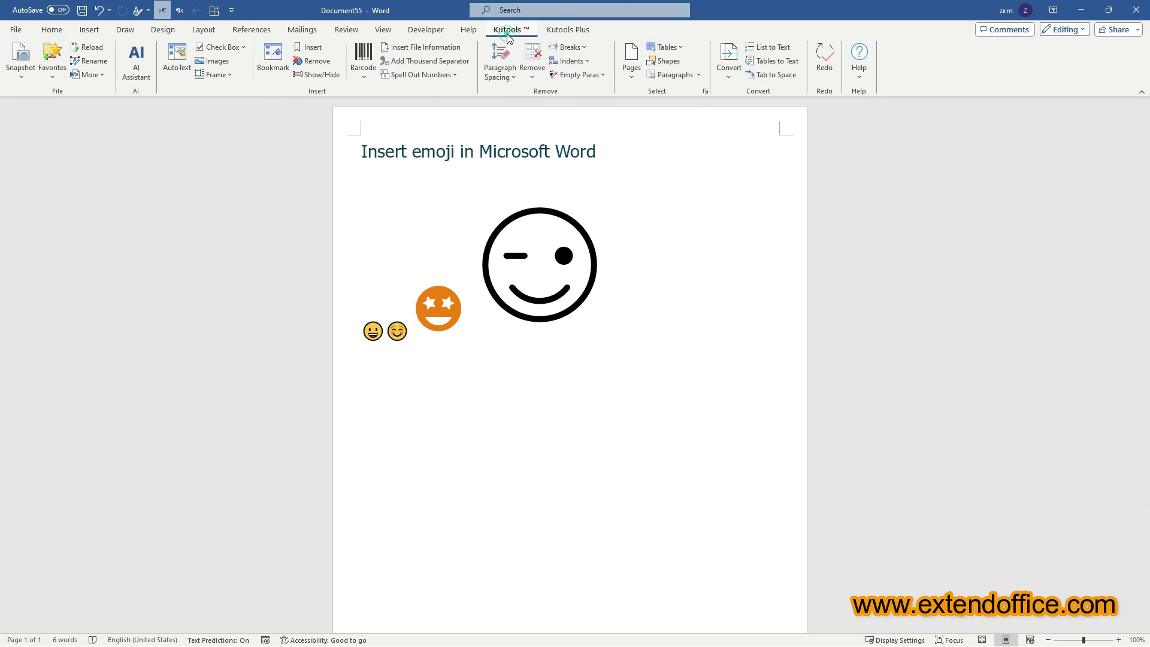
Add the selected grinning emoji to Kutools AutoText as 'smiley face' in a new 'emoji' category.
click(176, 64)
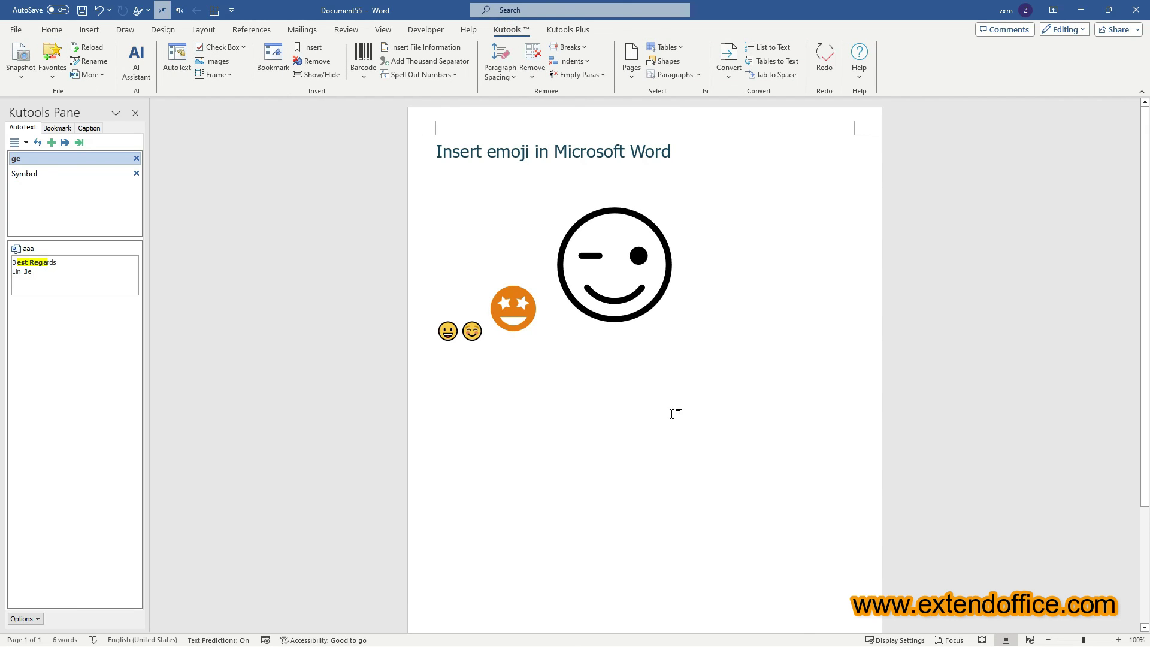
double_click(444, 332)
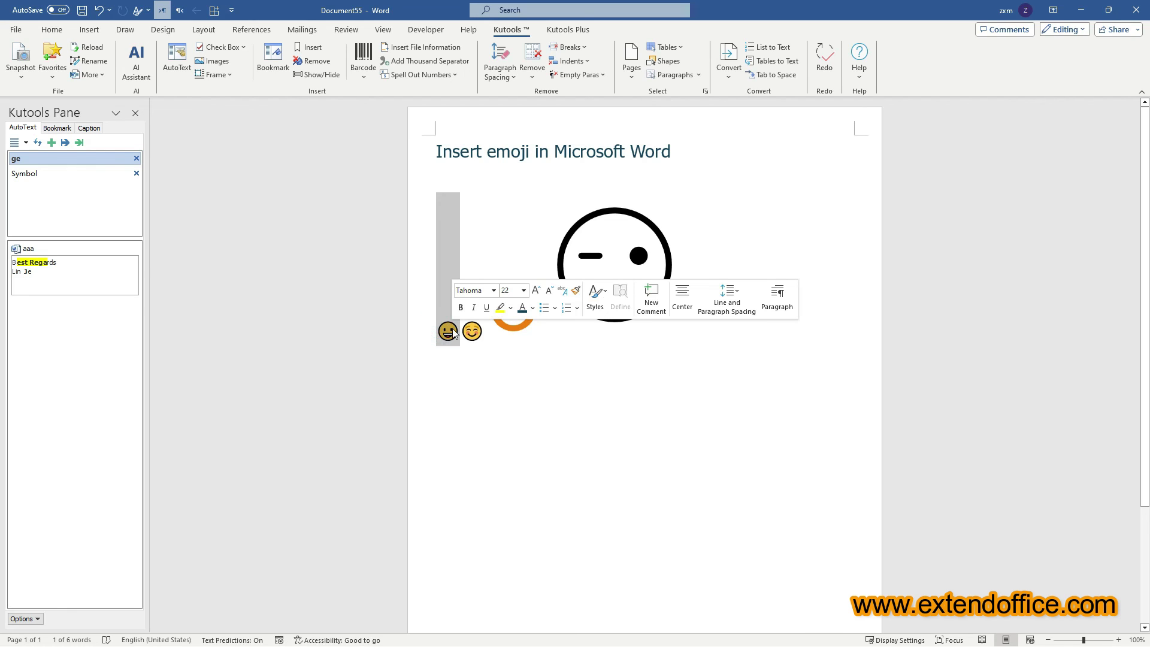
click(52, 143)
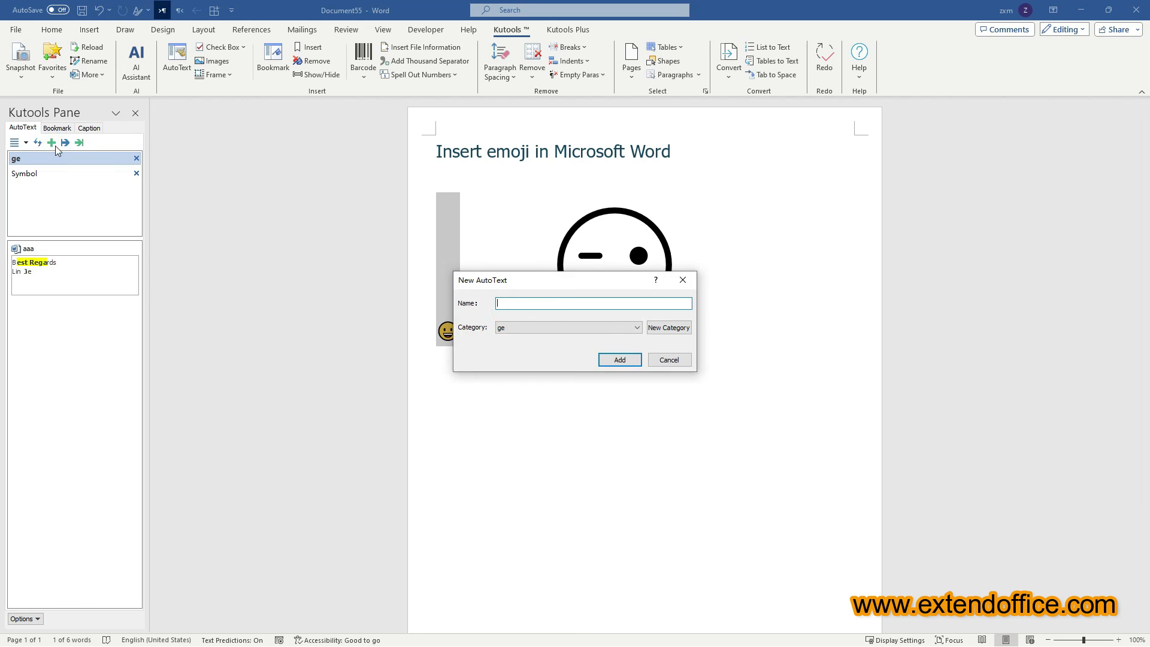
click(664, 328)
text(emoji)
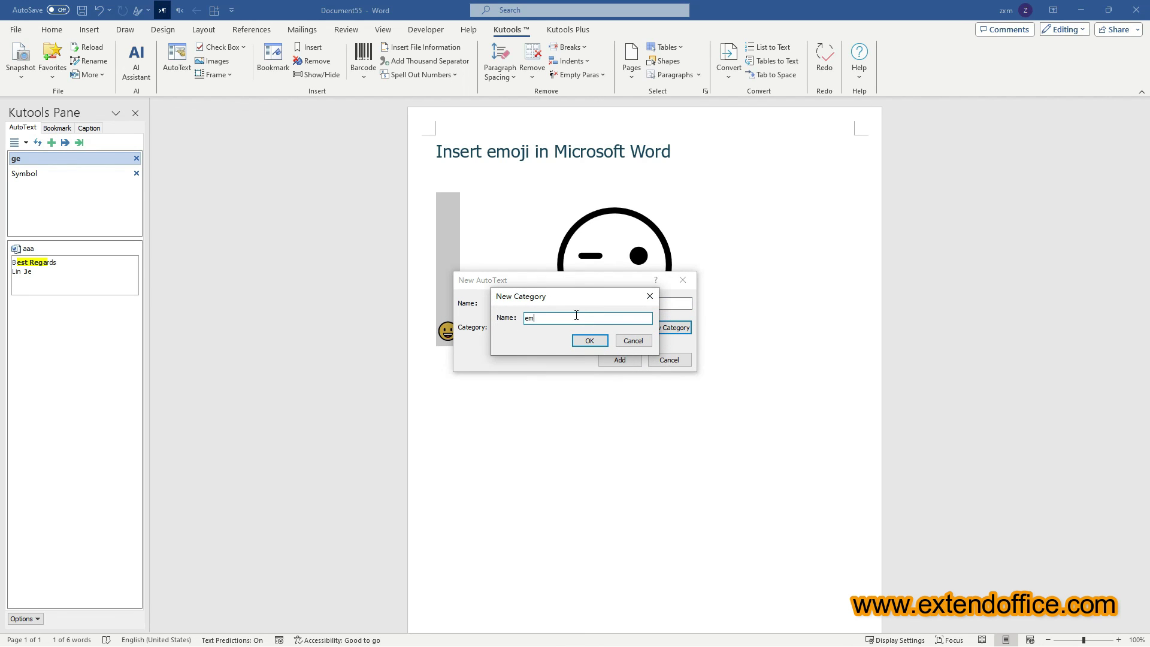
click(587, 340)
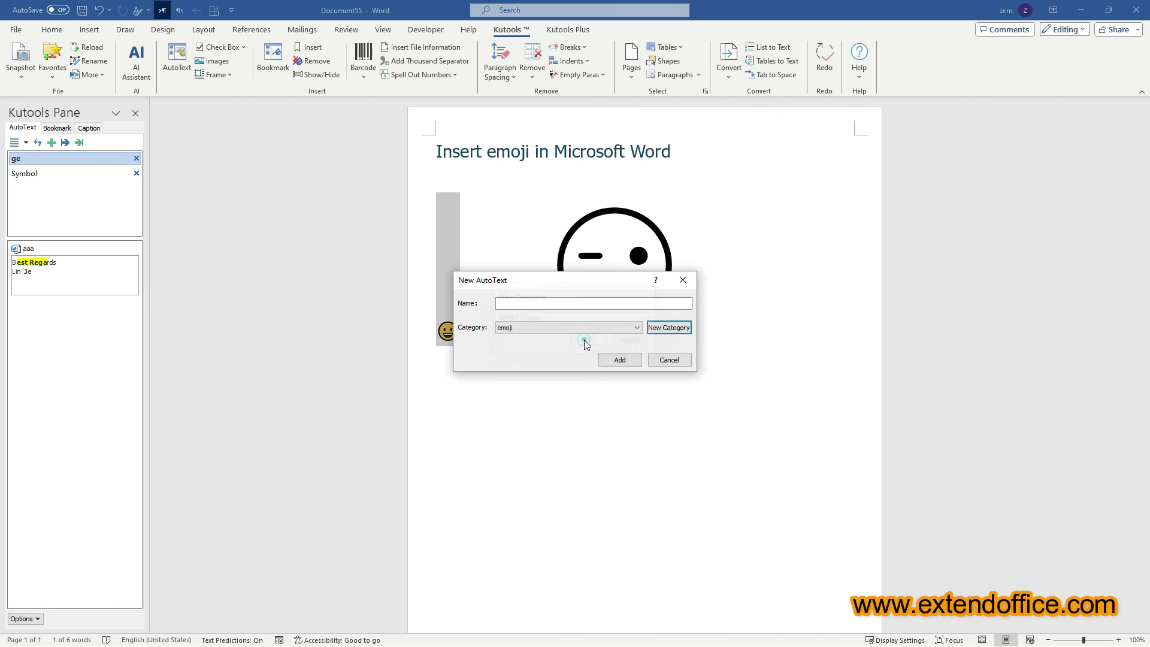
click(539, 306)
text(smiley face)
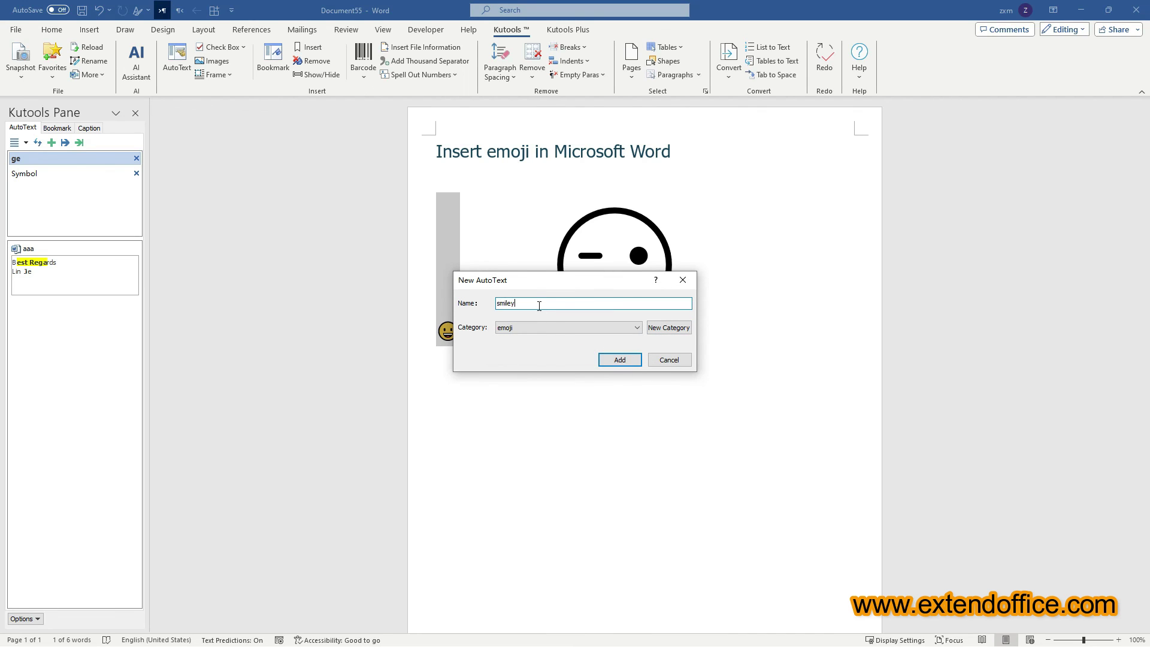
click(619, 360)
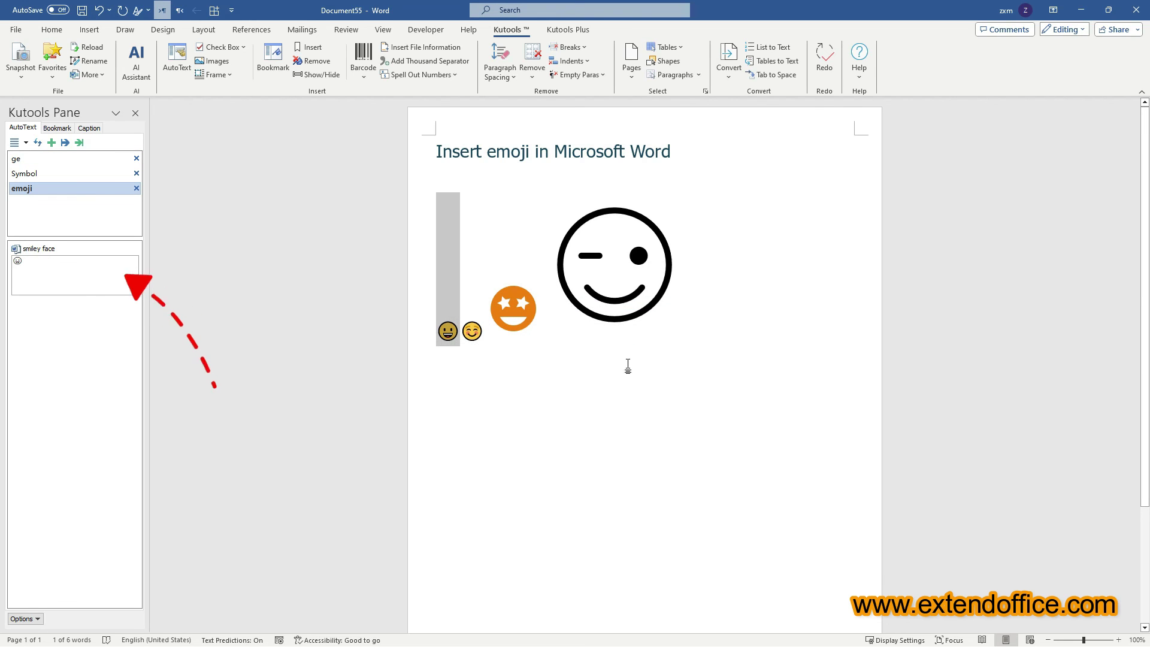
Add two new lines after the winking face and insert the 'smiley face' AutoText three times.
click(715, 299)
key(Return)
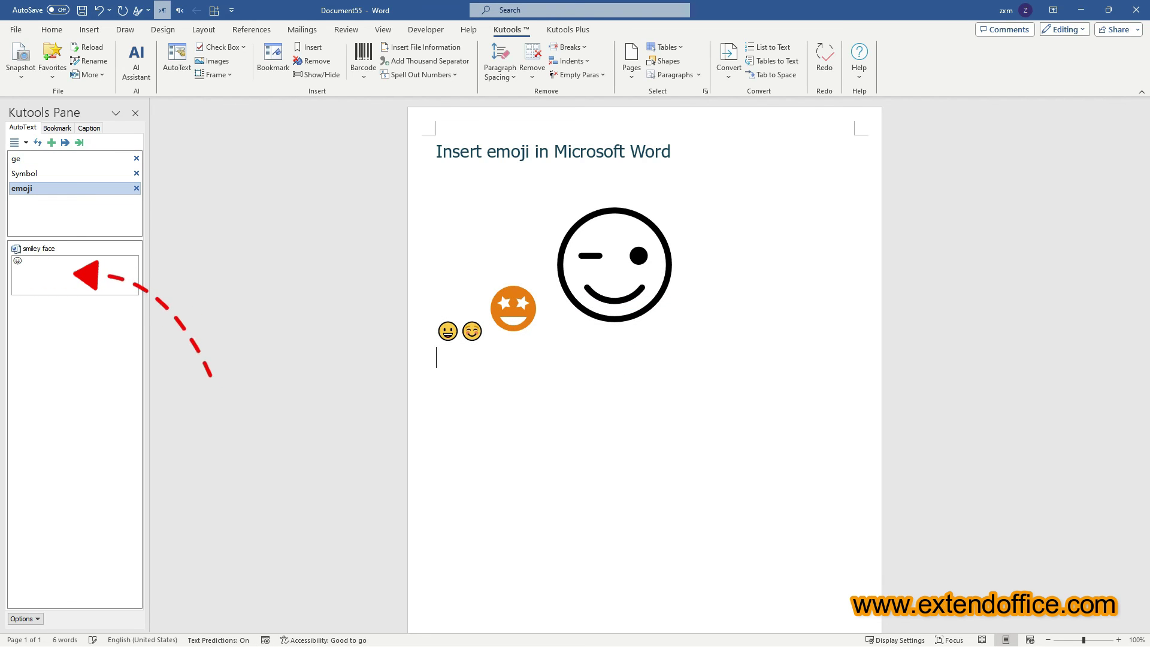
key(Return)
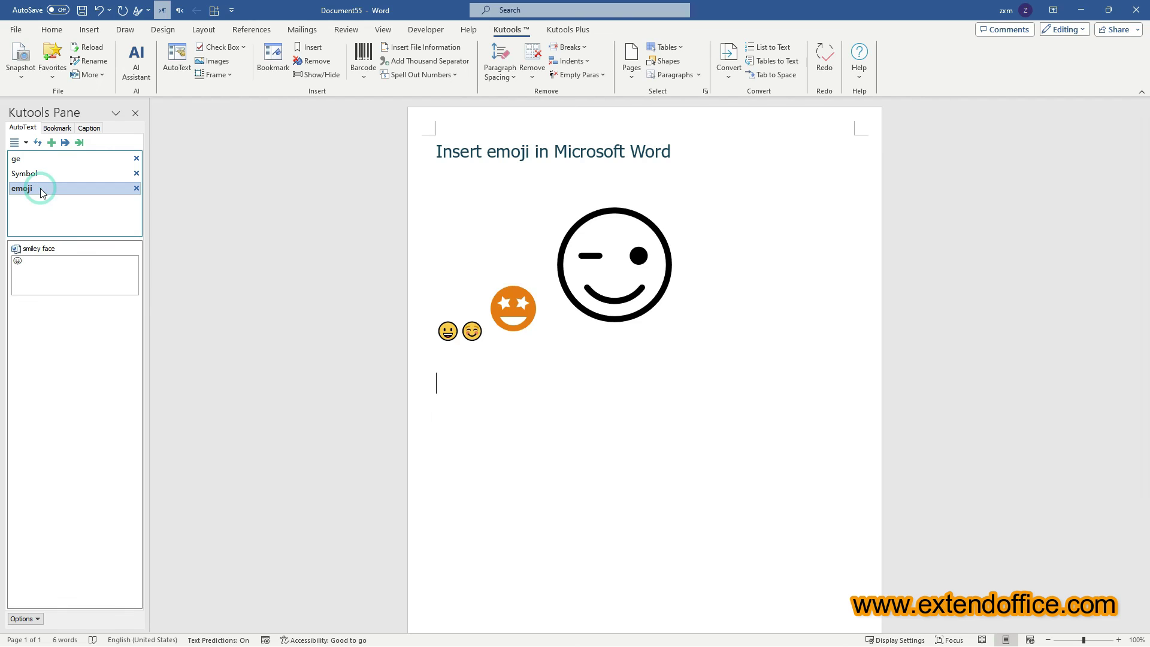
mouse_move(52, 282)
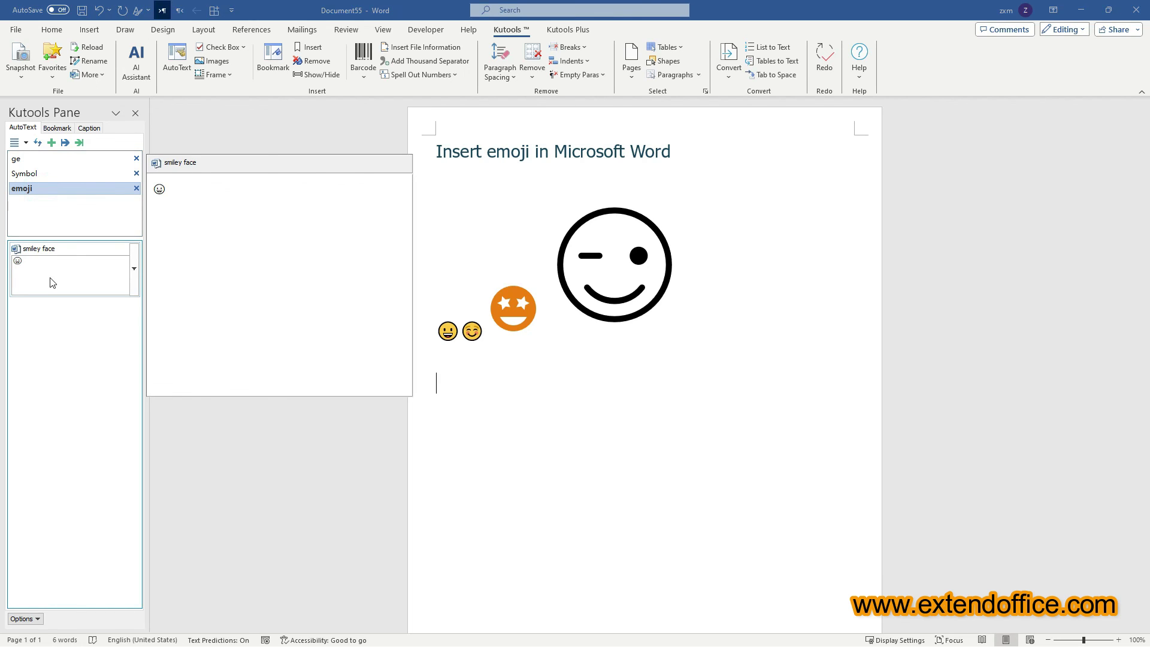
click(52, 282)
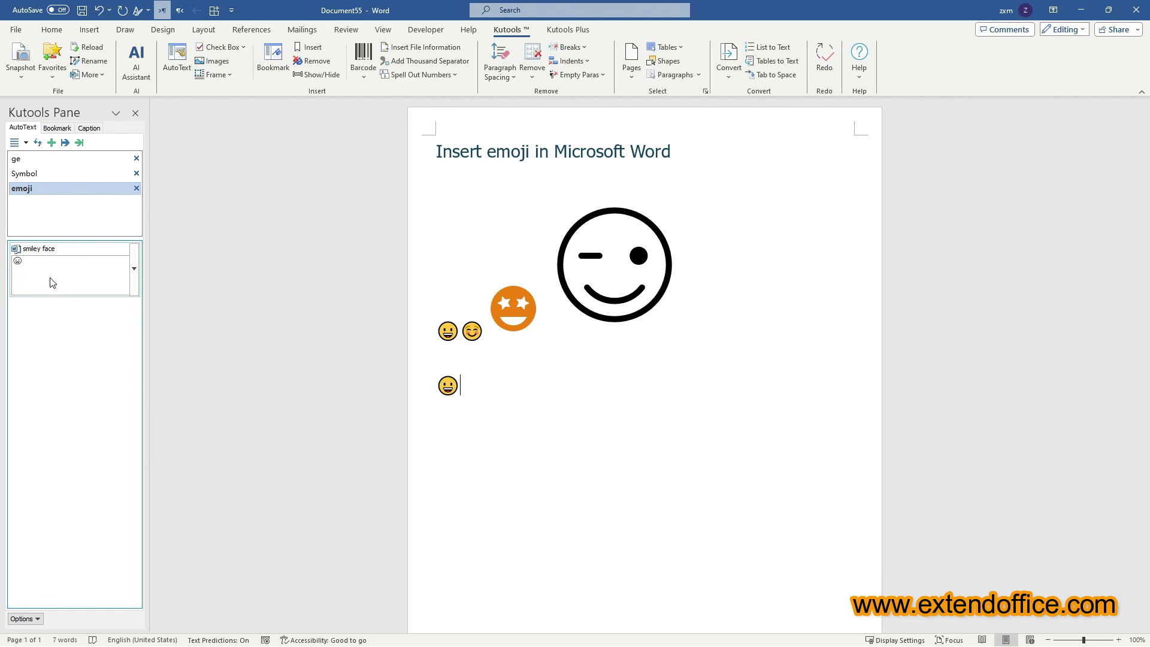
click(52, 282)
click(53, 282)
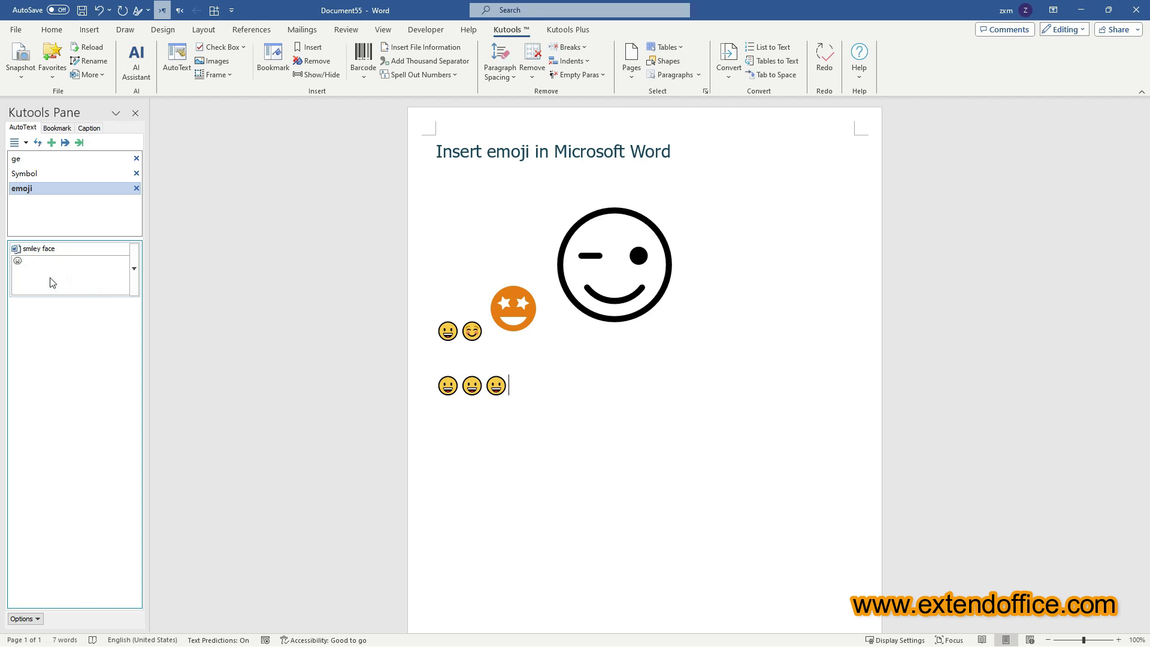